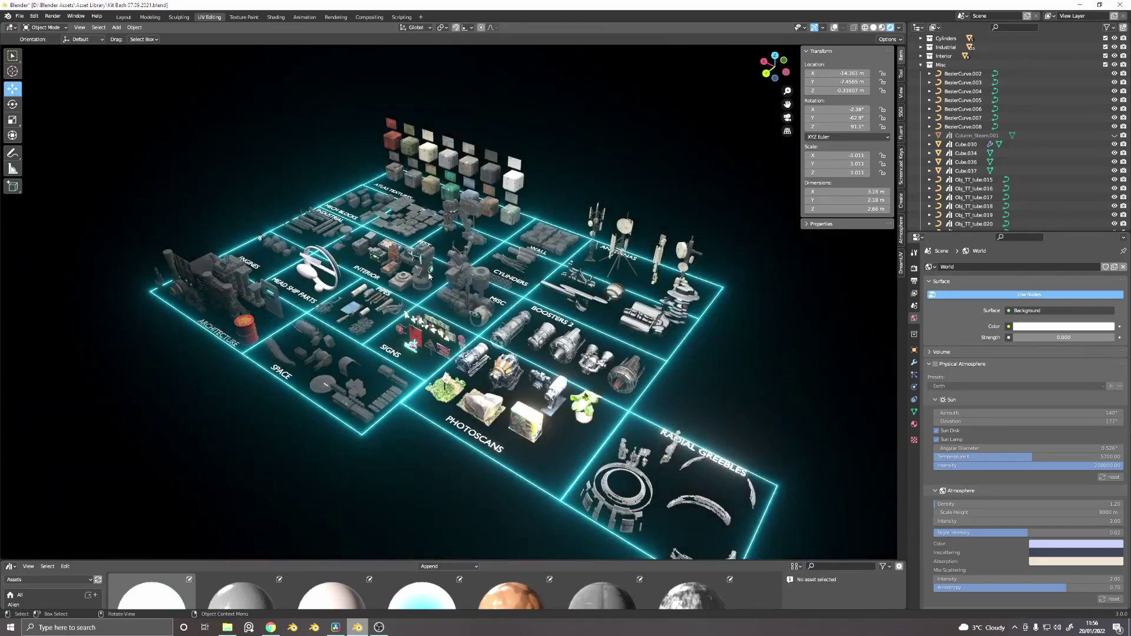
- Collapse the Misc collection in the Outliner and look through the kitbash file's full list of collections
middle_click_drag(527, 270, 328, 214)
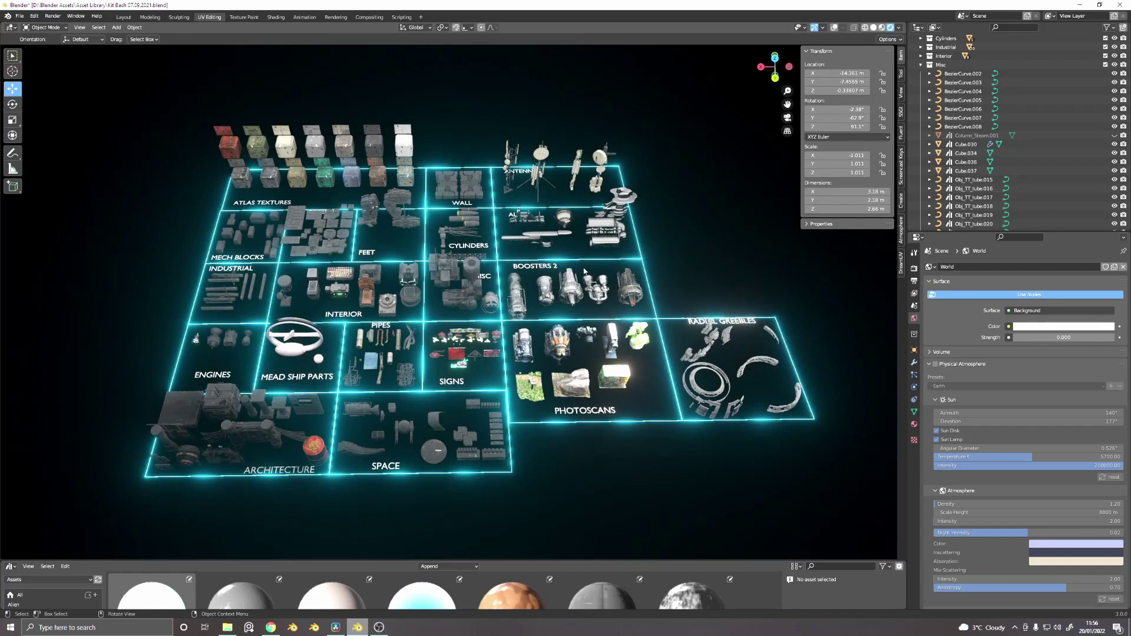
middle_click_drag(579, 184, 884, 118)
left_click(921, 65)
scroll(931, 66, "up", 3)
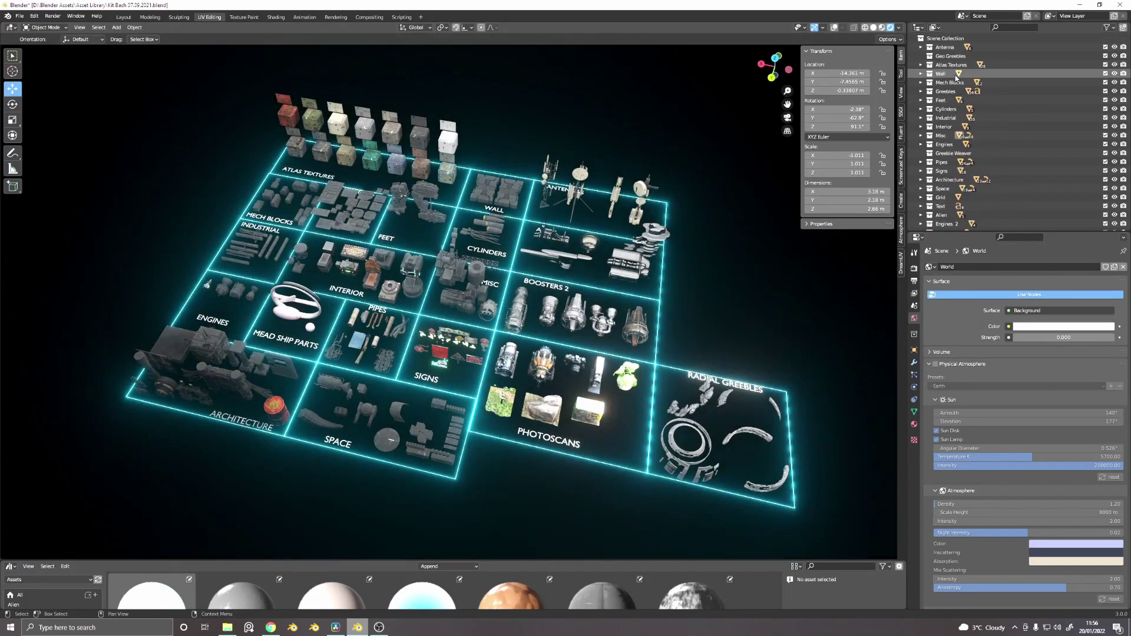
scroll(929, 77, "down", 3)
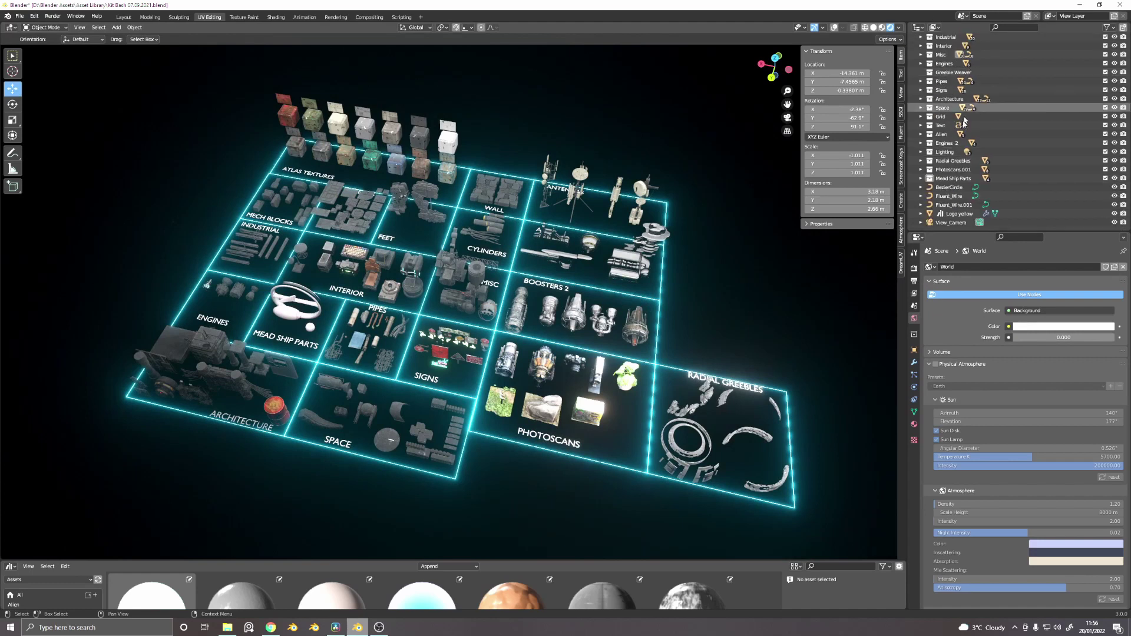
scroll(936, 109, "up", 3)
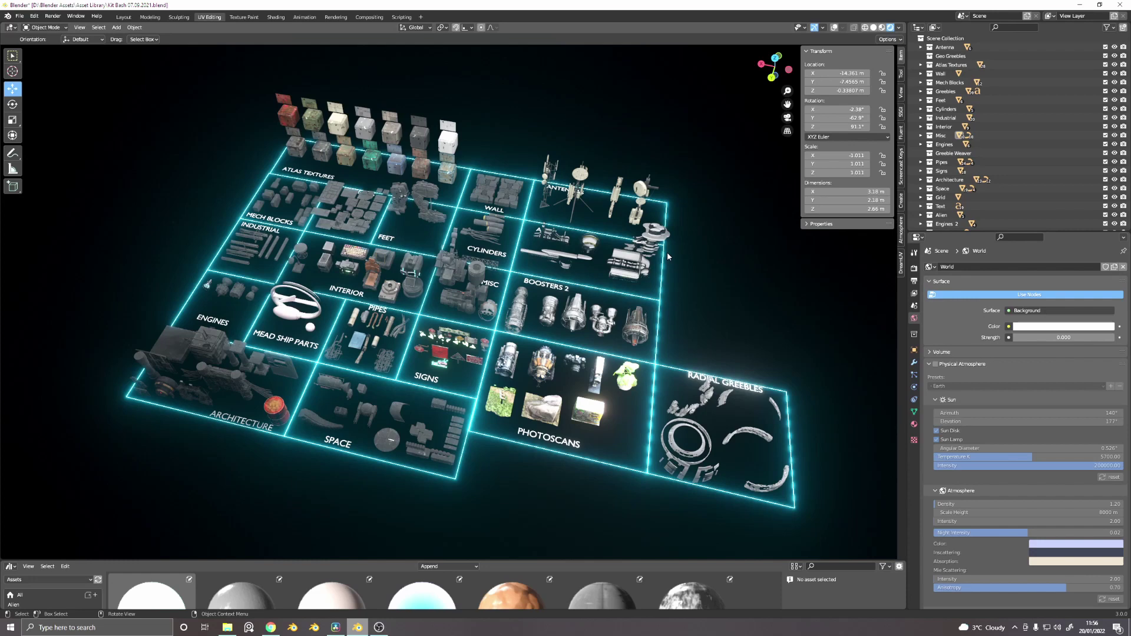
middle_click_drag(667, 252, 634, 223)
middle_click_drag(658, 287, 638, 255)
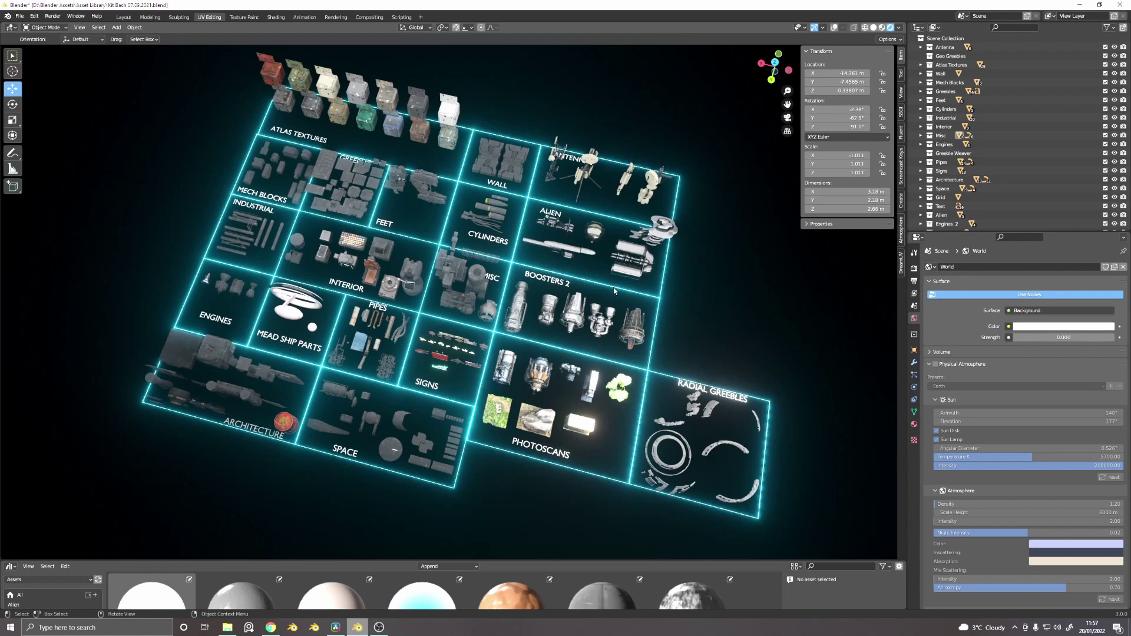
middle_click_drag(679, 295, 630, 398)
scroll(619, 277, "down", 4)
scroll(653, 398, "up", 5)
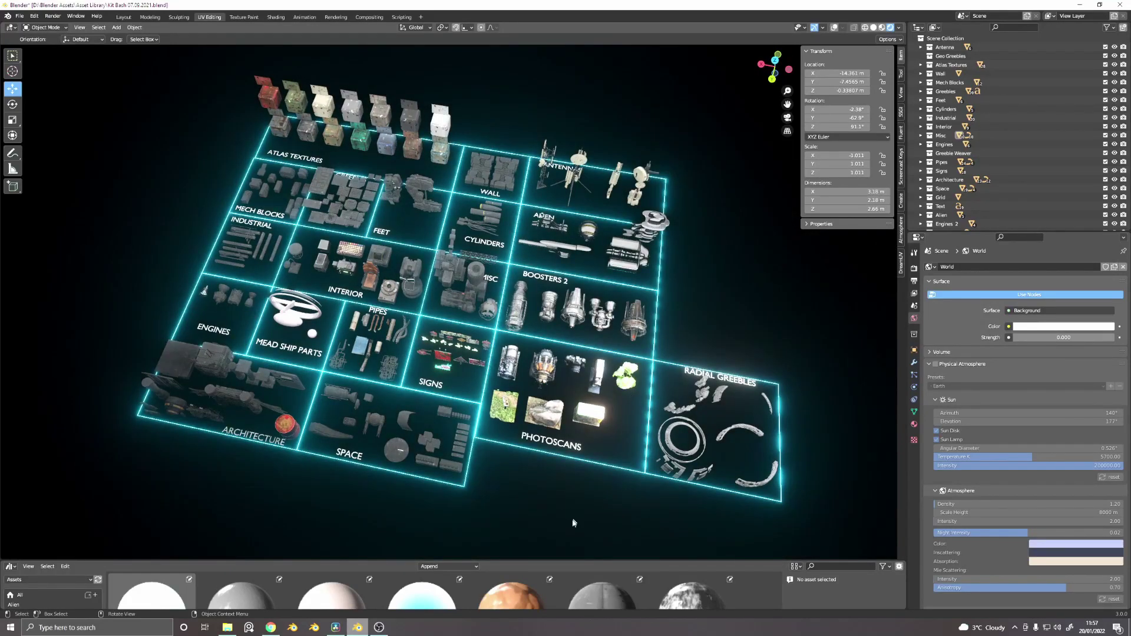
- Enlarge the Asset Browser area so its catalogs and a full row of material previews are shown
left_click_drag(553, 570, 377, 463)
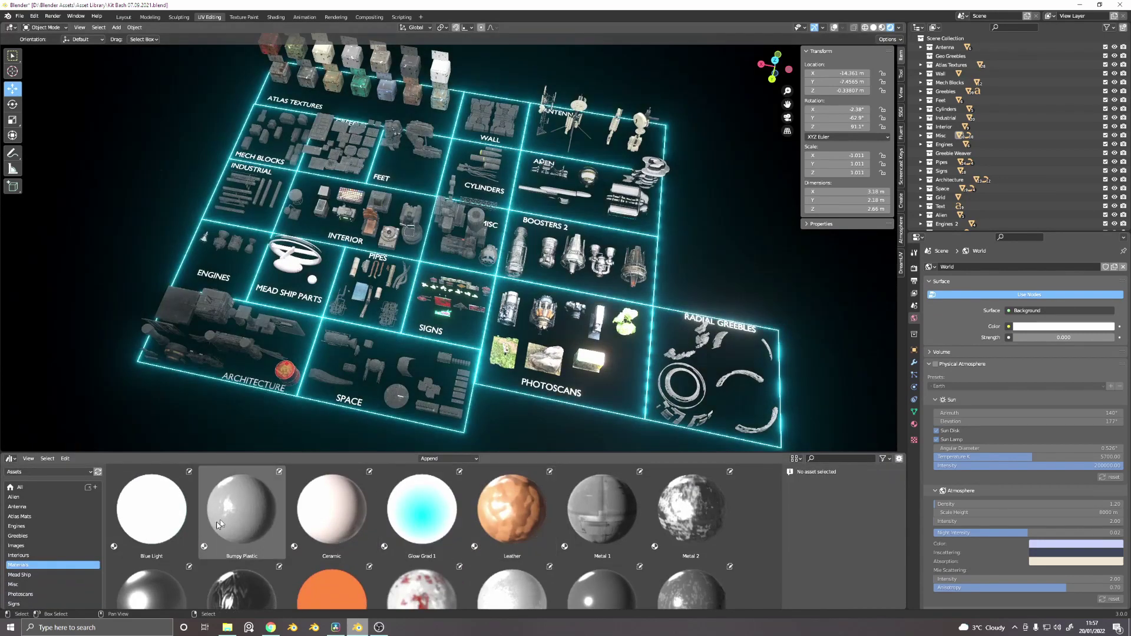
left_click_drag(183, 453, 188, 516)
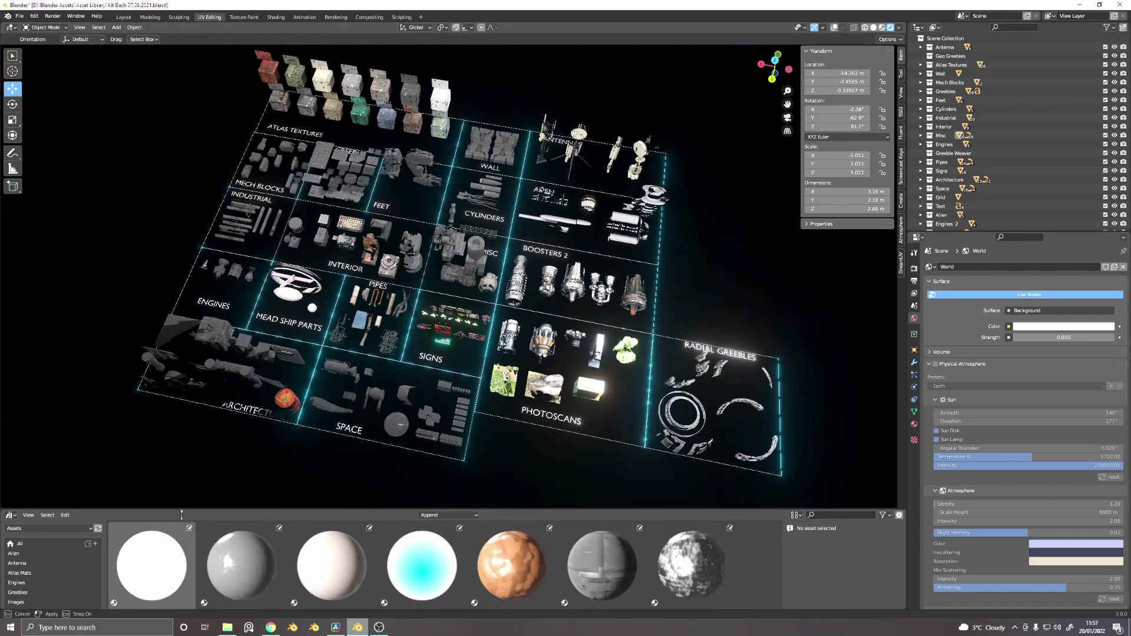
mouse_move(268, 347)
middle_mouse_down()
mouse_move(304, 331)
mouse_move(266, 326)
middle_mouse_up()
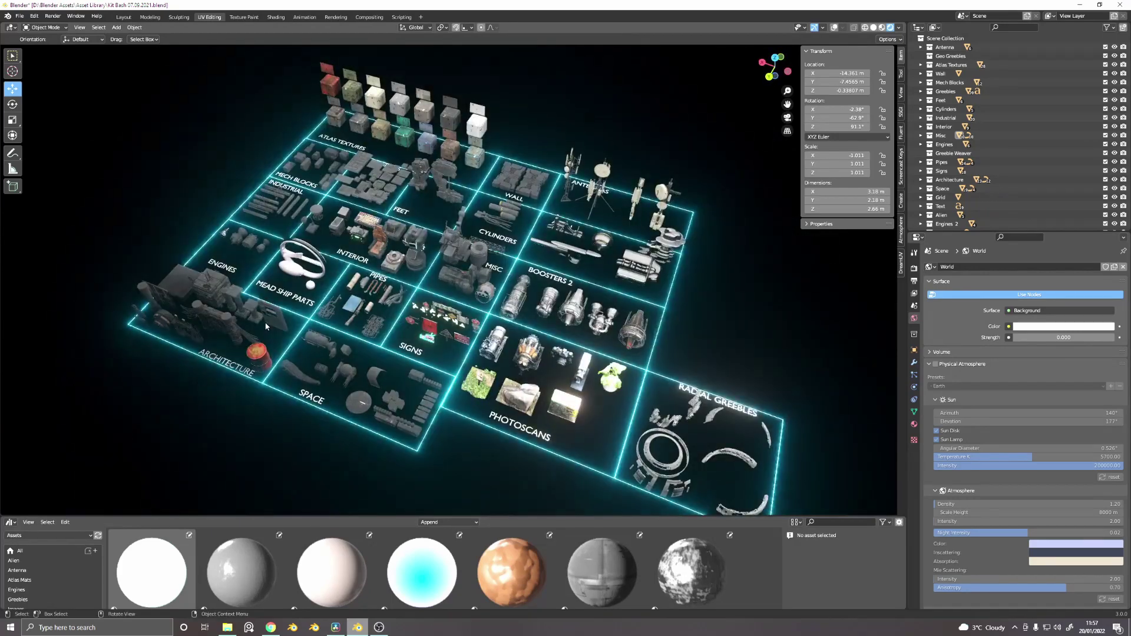
middle_click_drag(337, 291, 355, 300)
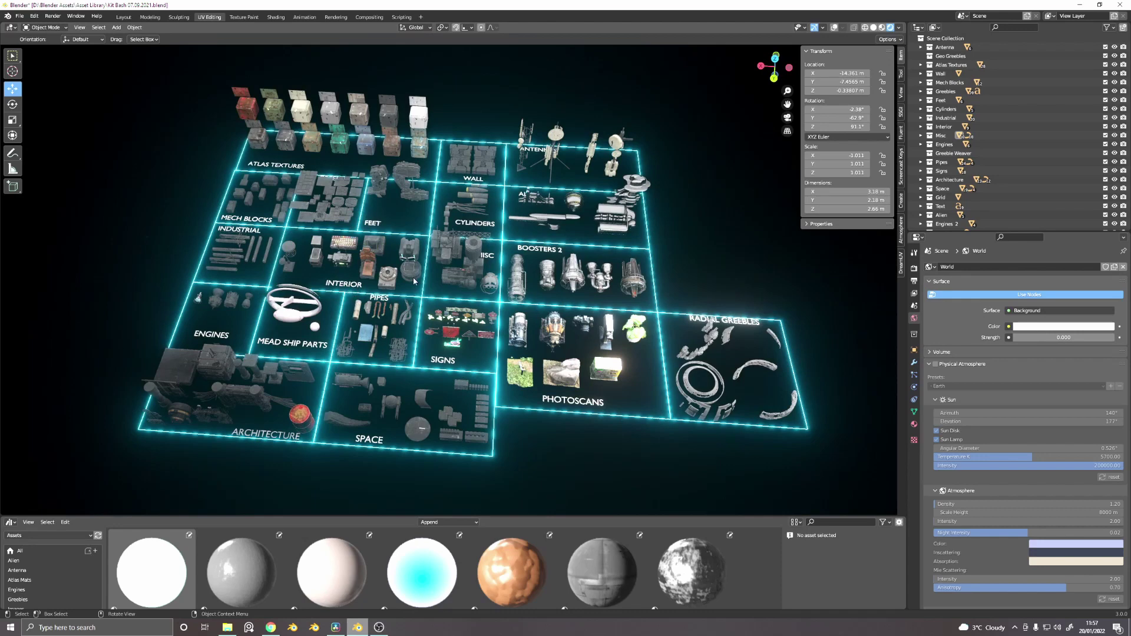
mouse_move(414, 282)
middle_mouse_down()
mouse_move(377, 273)
mouse_move(411, 265)
mouse_move(433, 288)
middle_mouse_up()
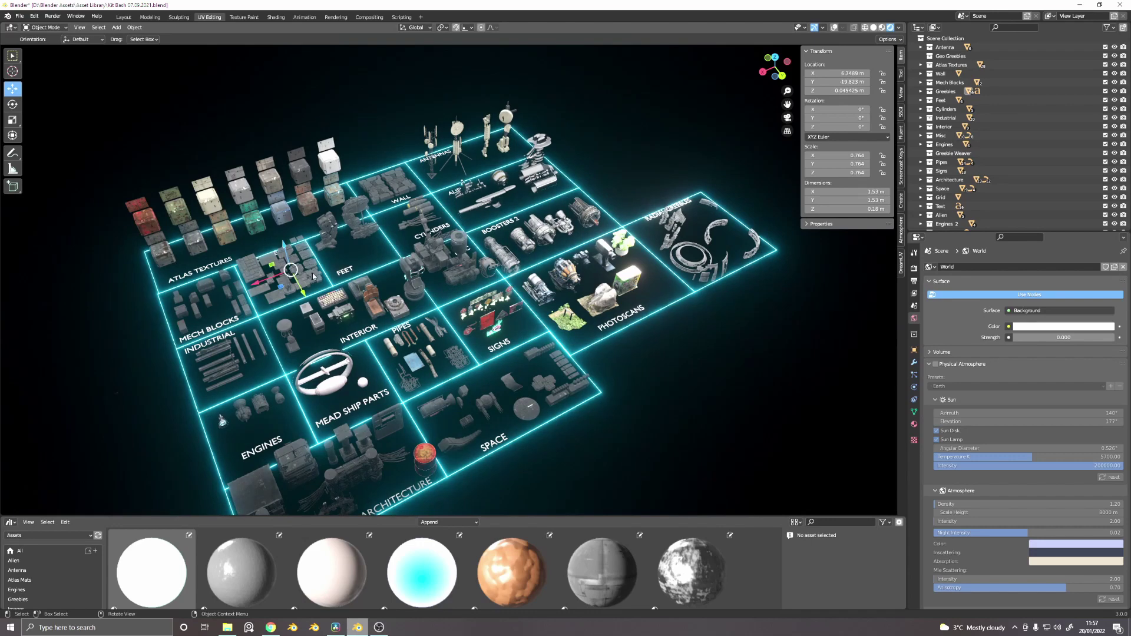
- Frame the selected greeble panel and examine the surrounding greebles up close
key("KP_Decimal")
scroll(344, 281, "down", 4)
mouse_move(343, 281)
middle_mouse_down()
mouse_move(312, 288)
mouse_move(333, 282)
middle_mouse_up()
scroll(330, 292, "down", 5)
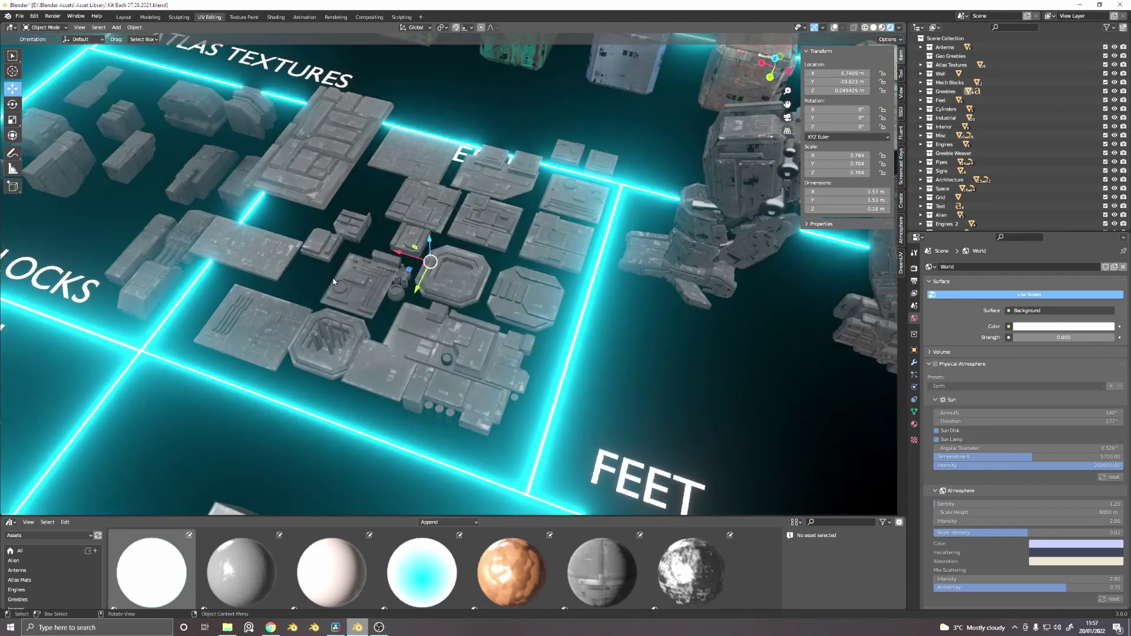
scroll(334, 282, "down", 4)
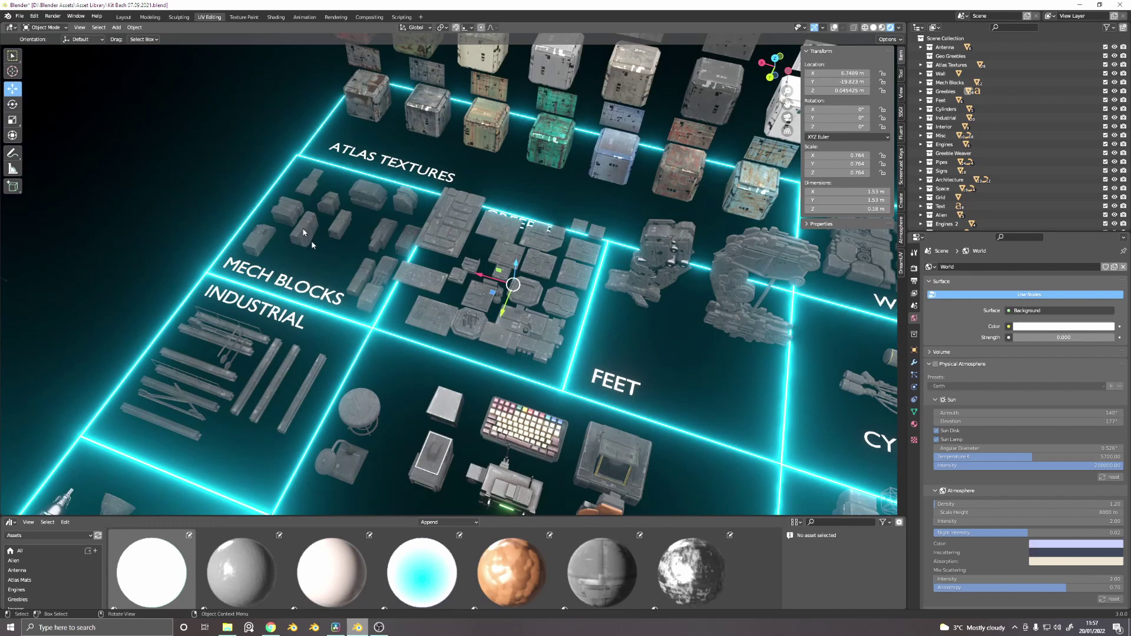
- Select a block in the Mech Blocks section, frame it and examine it up close
left_click(303, 231)
key("KP_Decimal")
middle_click_drag(321, 268, 371, 227)
scroll(347, 240, "down", 5)
scroll(433, 250, "down", 5)
middle_click_drag(421, 253, 365, 243)
- Select an engine in the Boosters 2 section, frame it and examine it with its neighbouring models
middle_click_drag(573, 301, 615, 304)
middle_click_drag(707, 277, 539, 309, "shift")
left_click(560, 295)
key("KP_Decimal")
scroll(586, 313, "down", 8)
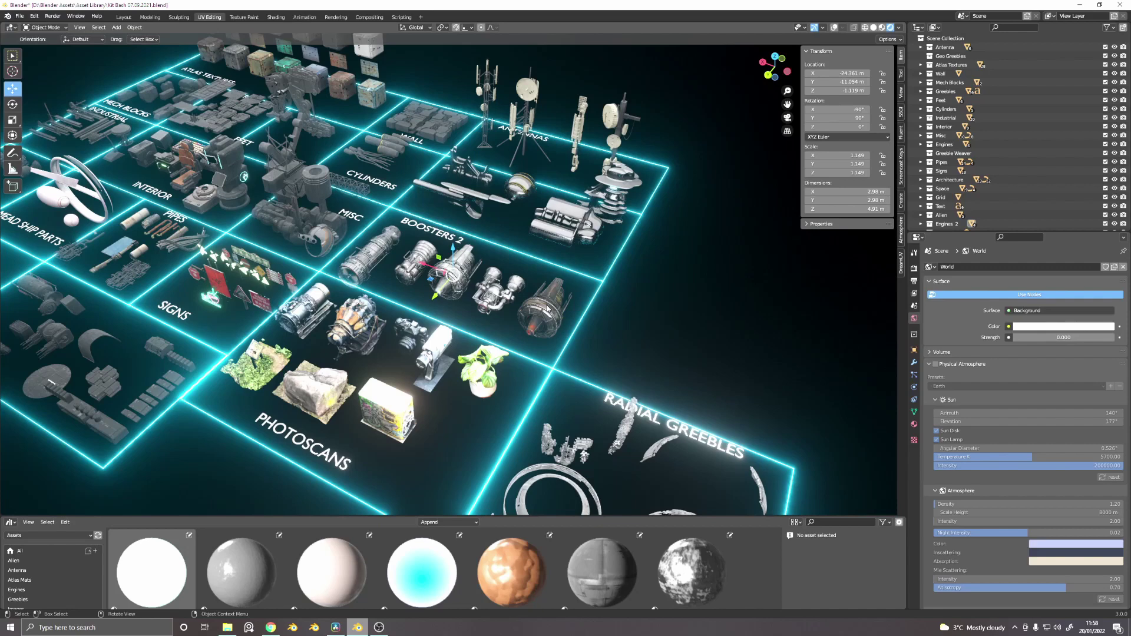
scroll(544, 309, "down", 4)
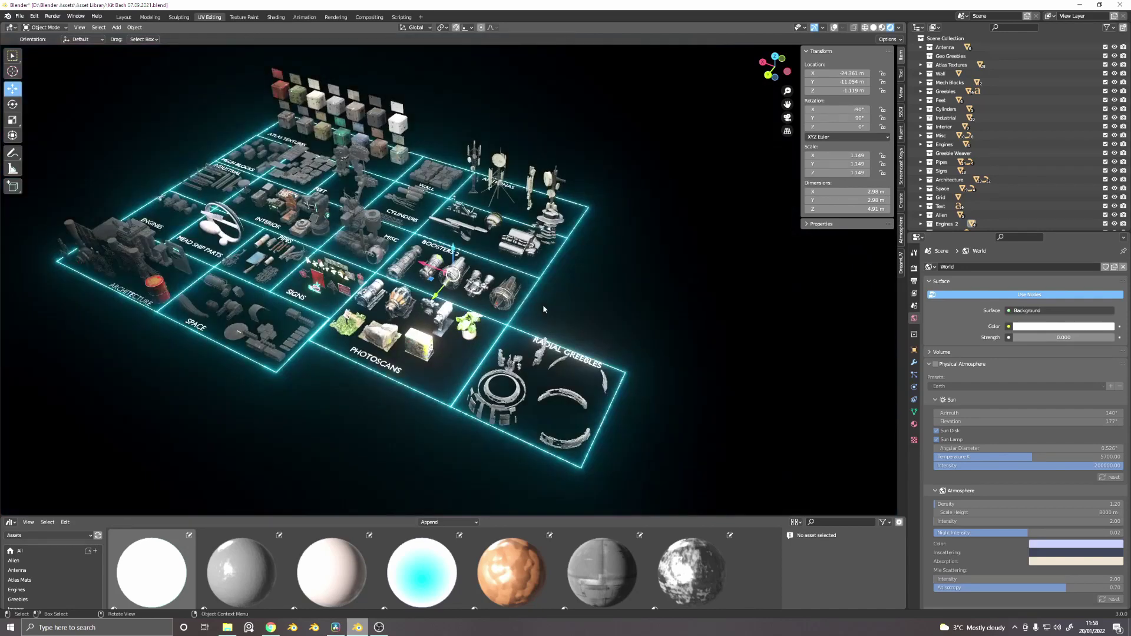
- Select a sign in the Signs section, frame it and examine the signs and the nearby photoscans
scroll(544, 308, "up", 4)
middle_click_drag(545, 307, 589, 189)
middle_click_drag(377, 299, 424, 307, "shift")
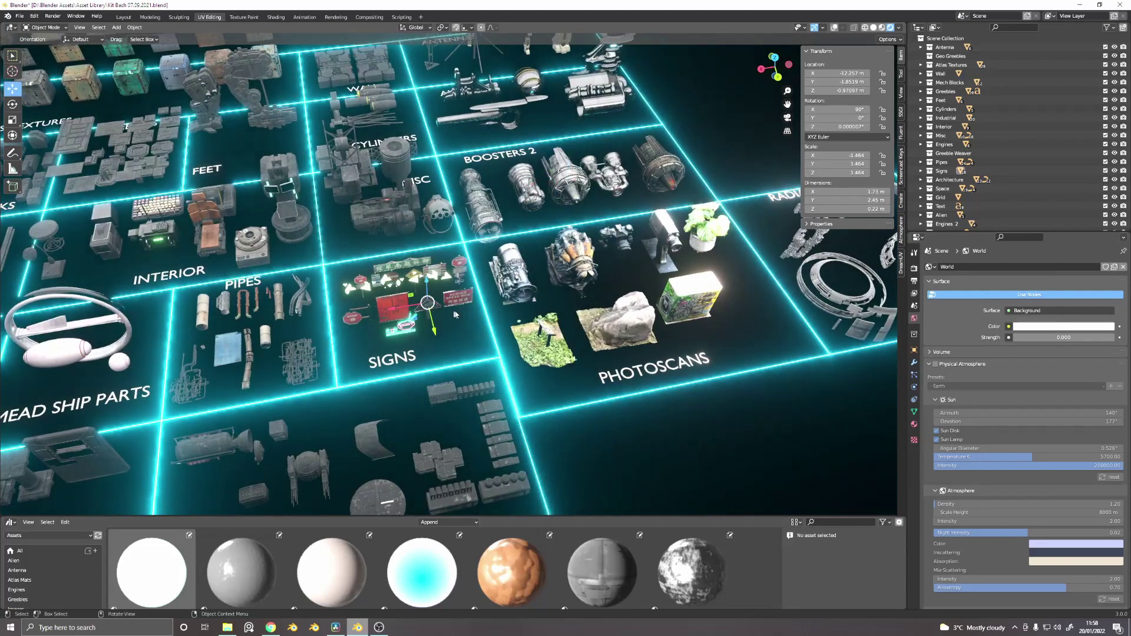
key("KP_Decimal")
scroll(422, 304, "down", 4)
middle_click_drag(508, 298, 465, 312)
scroll(465, 312, "down", 3)
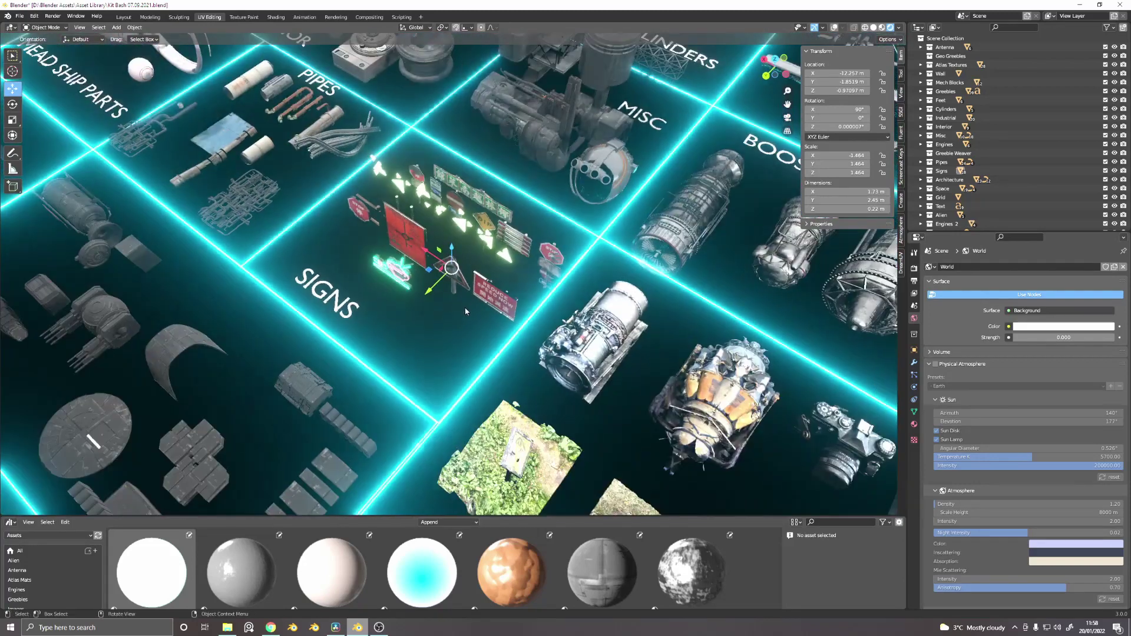
scroll(465, 311, "down", 6)
scroll(452, 291, "up", 3)
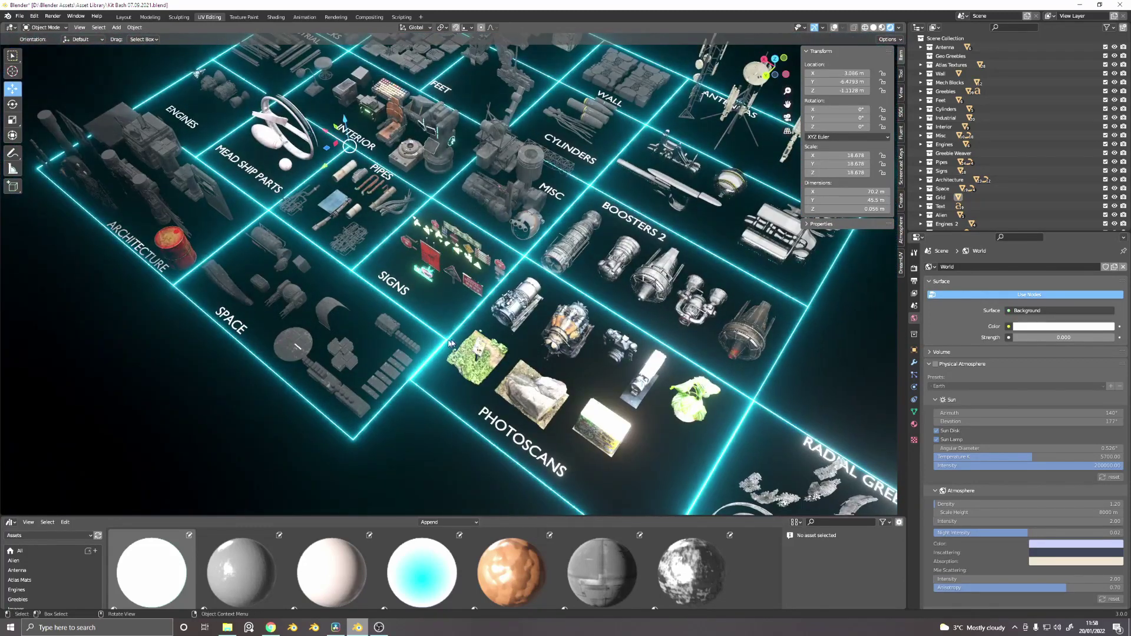
- Inspect the glowing floor grid's mesh in Edit Mode with Solid shading, and return to Object Mode with Rendered shading
key("Tab")
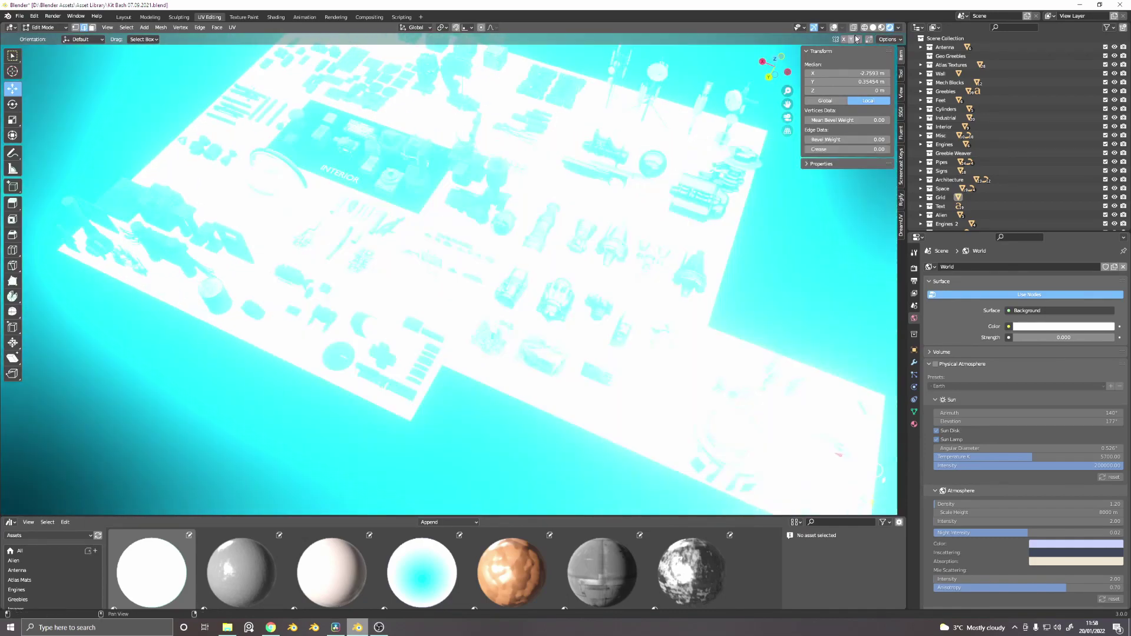
left_click(873, 28)
mouse_move(530, 265)
middle_mouse_down()
mouse_move(648, 235)
mouse_move(625, 265)
mouse_move(524, 271)
middle_mouse_up()
middle_click_drag(867, 496, 884, 504)
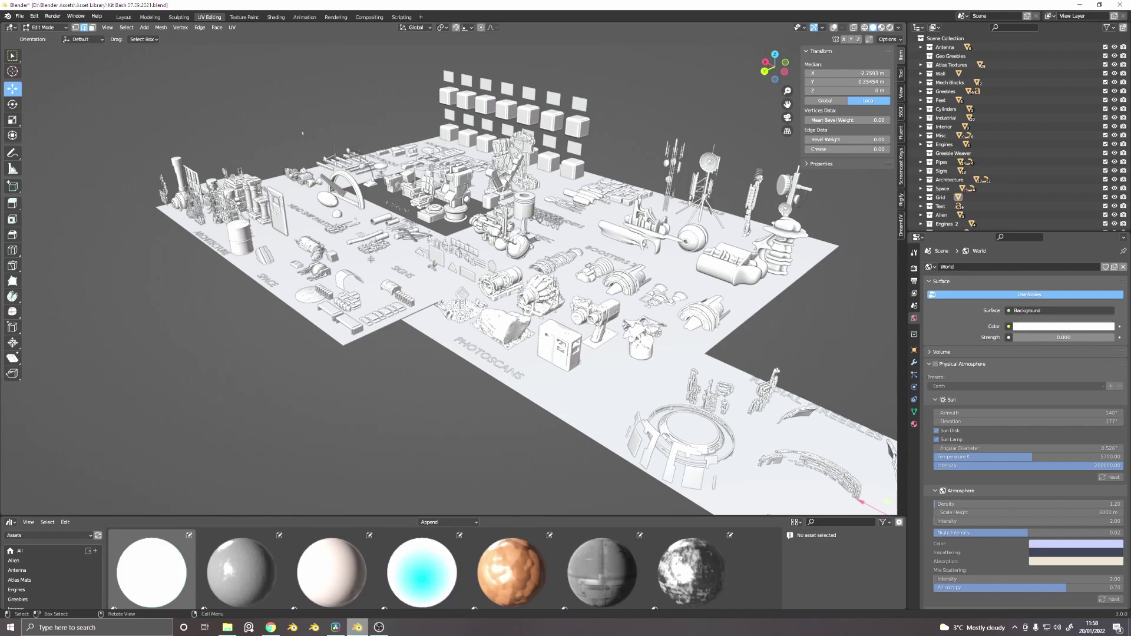
key("Tab")
middle_click_drag(427, 226, 465, 274)
key("Tab")
key("Tab")
left_click(890, 27)
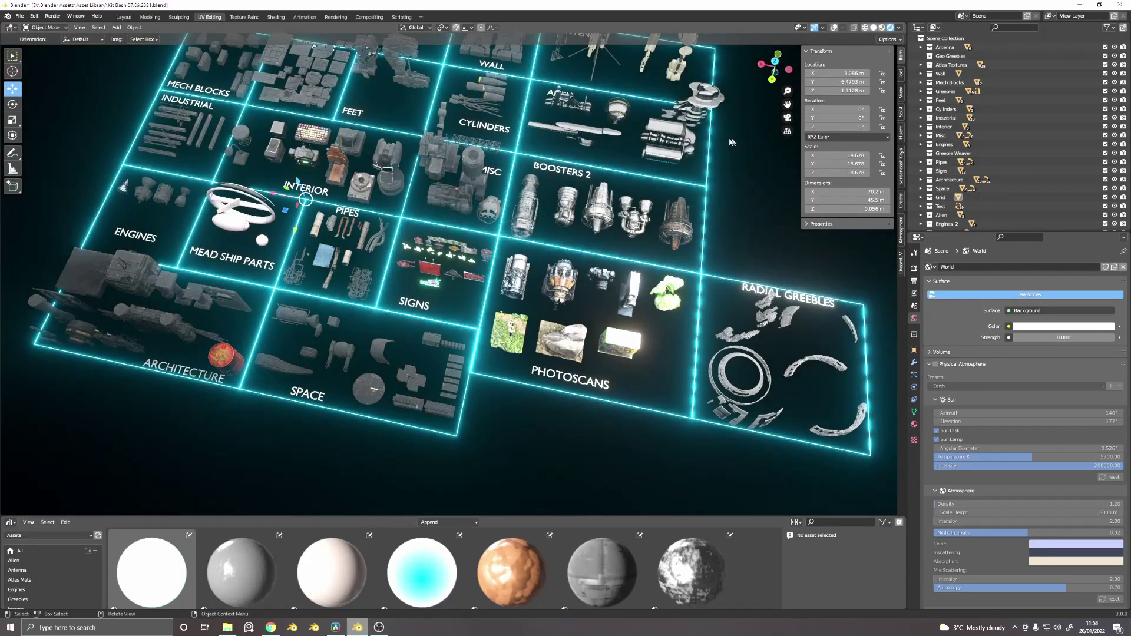
- Compare the whole kit in Material Preview and Solid shading, ending in Rendered shading
scroll(619, 162, "down", 3)
mouse_move(618, 162)
middle_mouse_down()
mouse_move(596, 147)
mouse_move(626, 149)
mouse_move(615, 132)
mouse_move(619, 230)
mouse_move(576, 197)
mouse_move(812, 47)
middle_mouse_up()
scroll(615, 132, "up", 1)
left_click(881, 27)
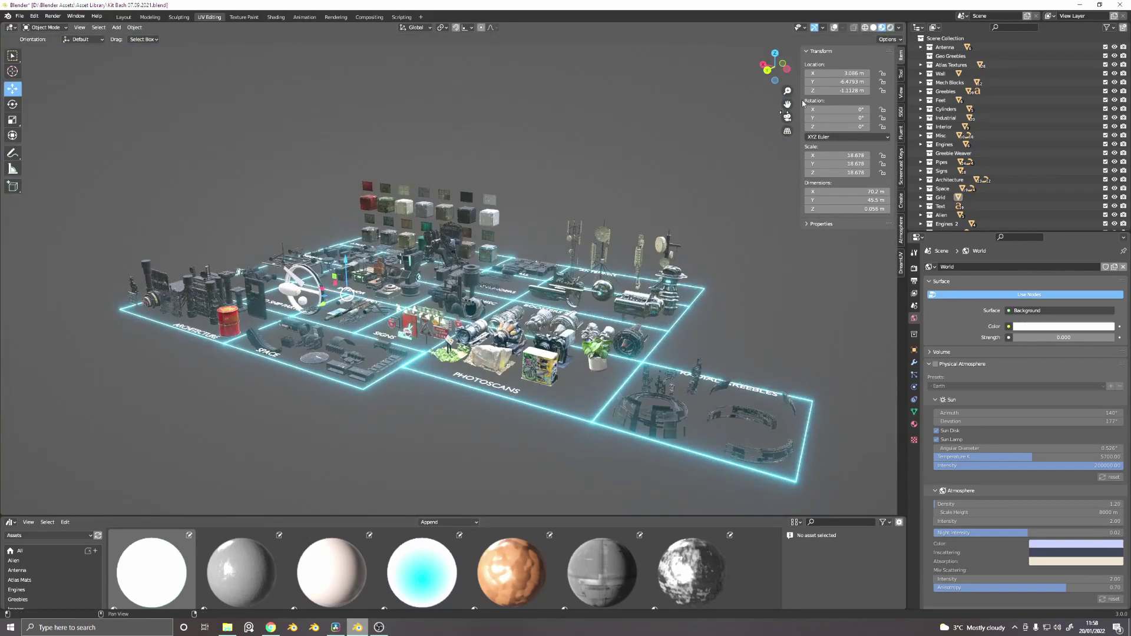
mouse_move(545, 188)
middle_mouse_down()
mouse_move(583, 244)
mouse_move(535, 223)
middle_mouse_up()
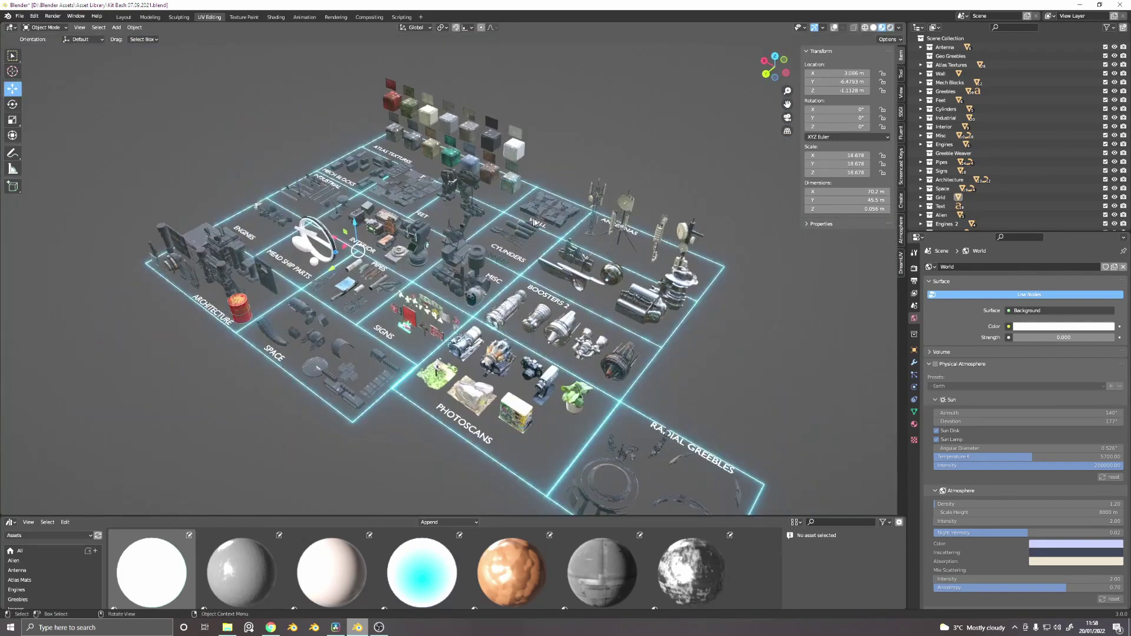
left_click(874, 27)
mouse_move(624, 135)
middle_mouse_down()
mouse_move(744, 164)
mouse_move(610, 143)
mouse_move(852, 33)
middle_mouse_up()
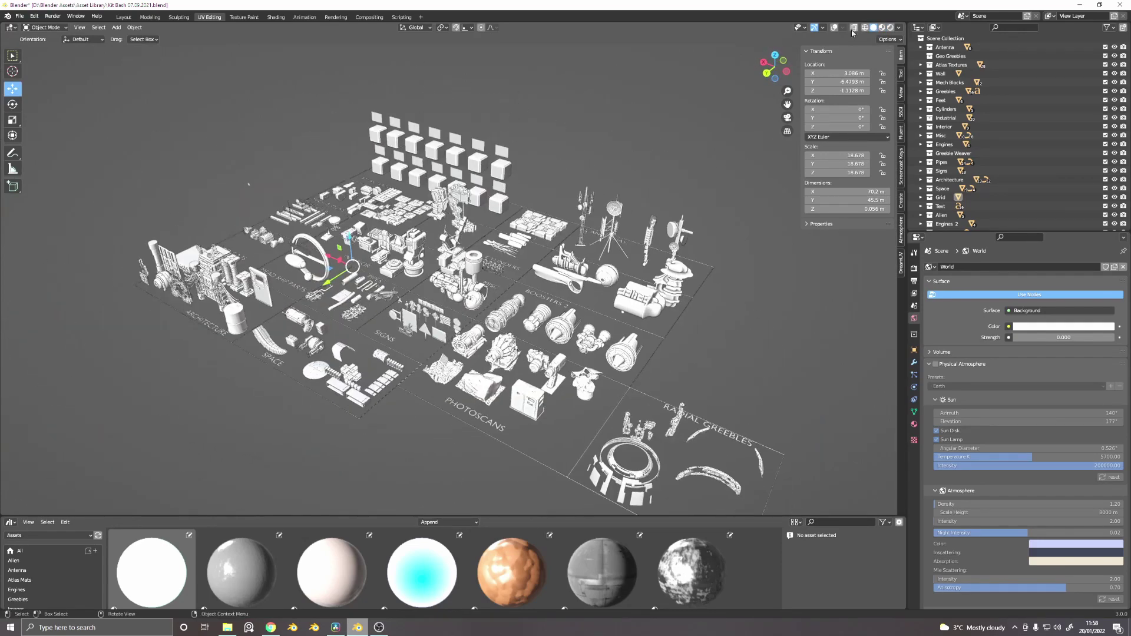
left_click(890, 28)
- Select a textured cube in the Atlas Textures section, frame it and examine the atlas sample cubes and planes
left_click(462, 157)
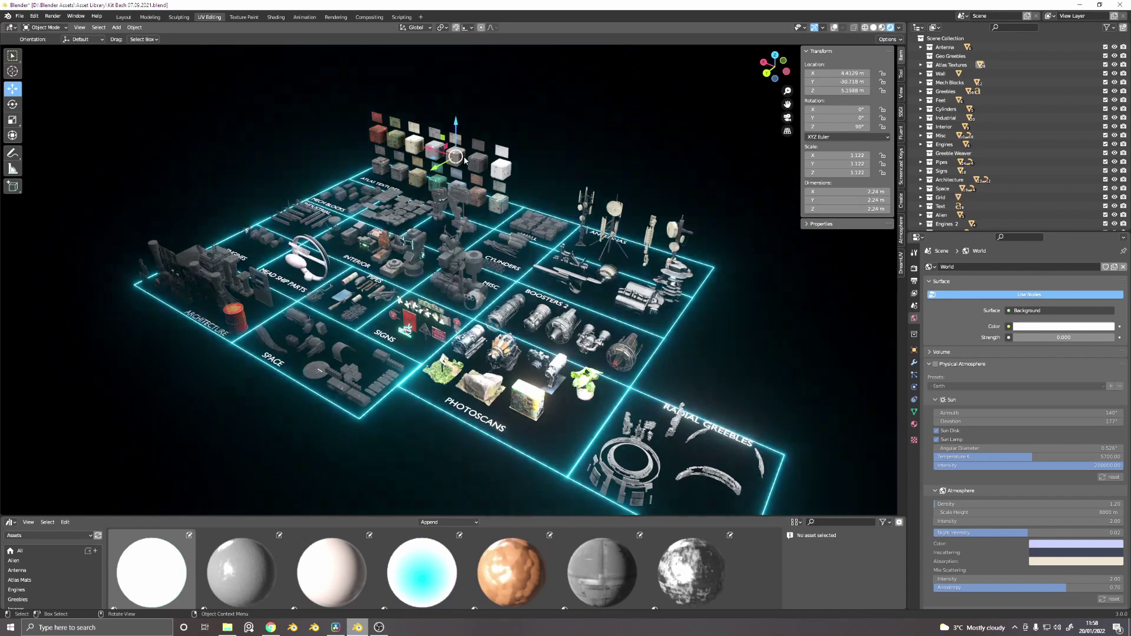
key("KP_Decimal")
middle_click_drag(462, 157, 542, 164)
scroll(539, 175, "down", 9)
scroll(539, 172, "down", 4)
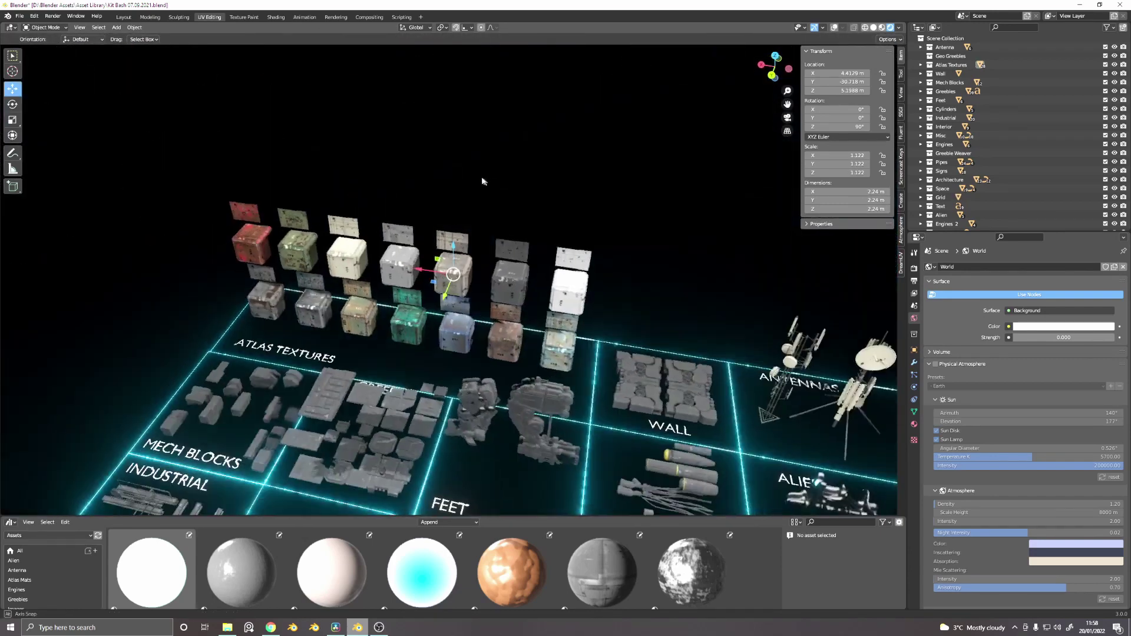
scroll(479, 170, "up", 2)
middle_click_drag(480, 171, 527, 167)
scroll(528, 171, "up", 3)
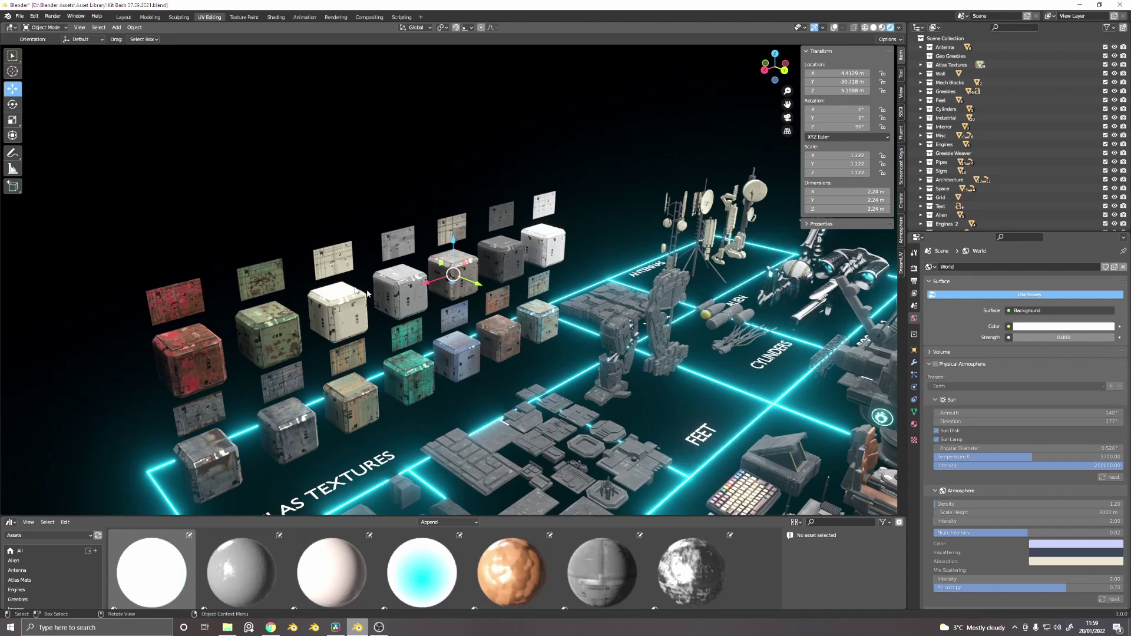
middle_click_drag(367, 294, 392, 339)
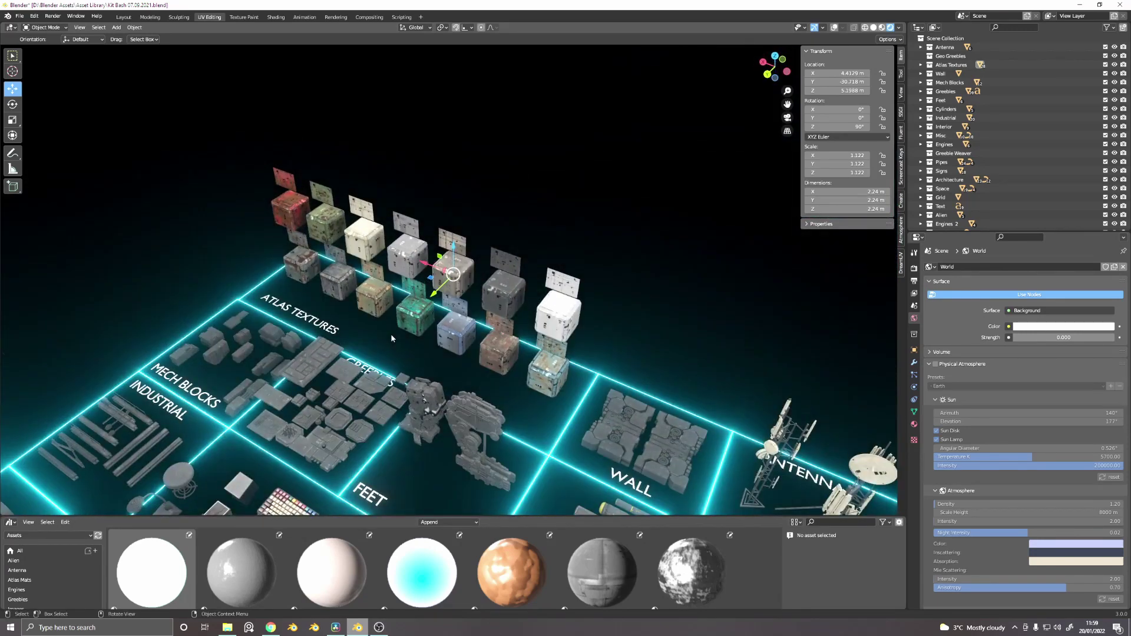
scroll(391, 338, "down", 5)
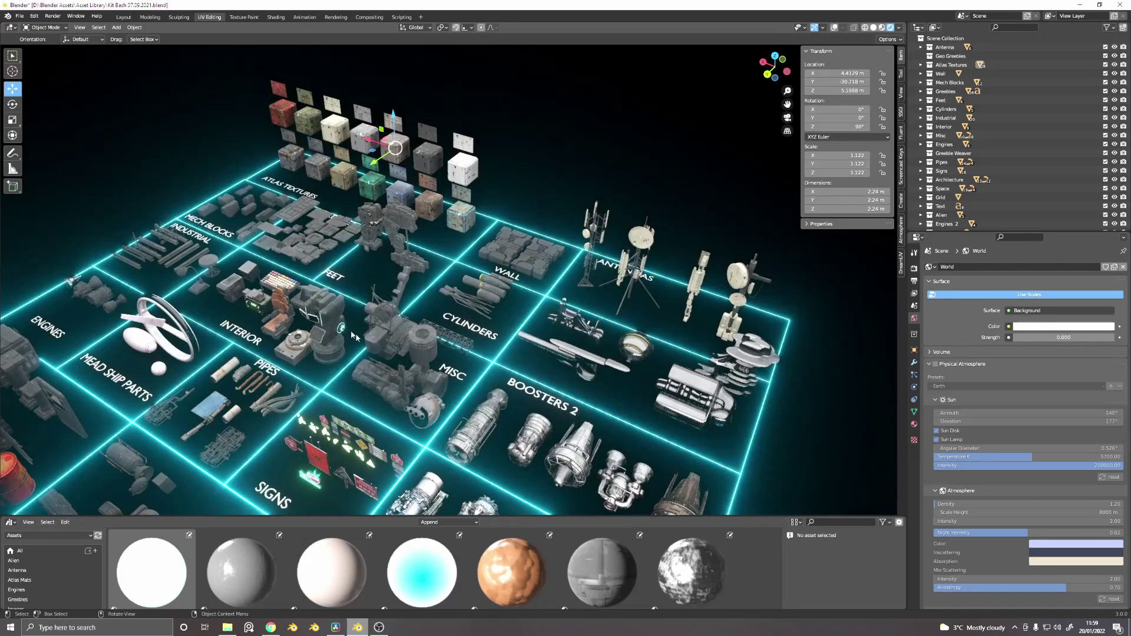
scroll(351, 336, "down", 2)
middle_click_drag(354, 336, 355, 290)
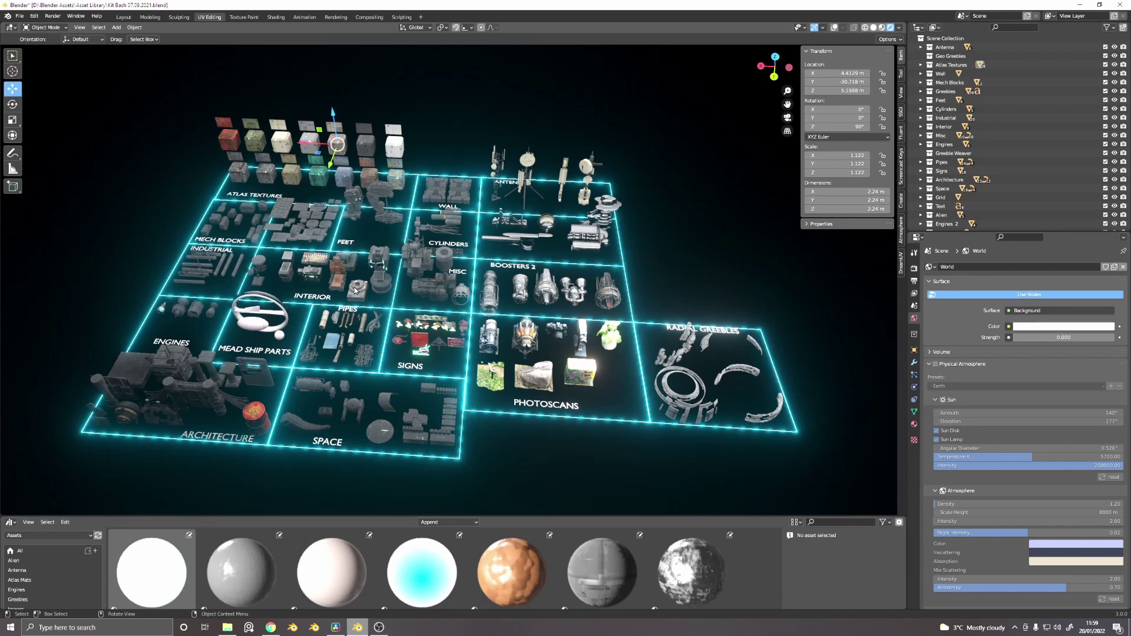
- Select the dish antenna in the Antennas section, frame it and examine the antenna models
left_click(526, 172)
key("KP_Decimal")
scroll(454, 164, "down", 5)
middle_click_drag(437, 164, 500, 168)
middle_click_drag(510, 224, 310, 200)
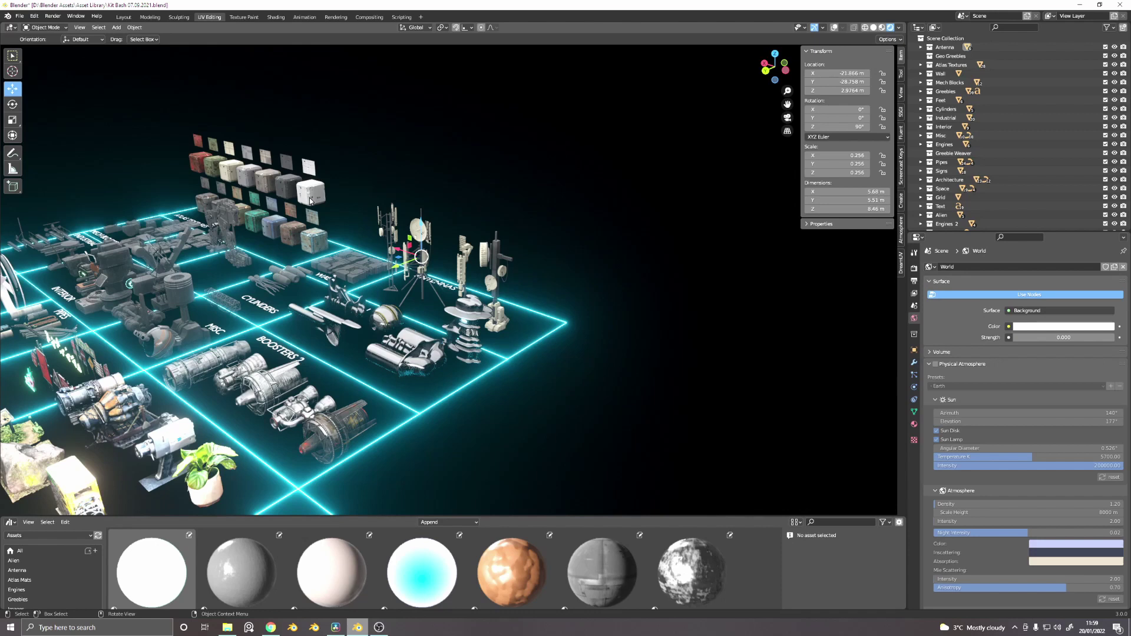
- Select a panel piece in the greebles section, frame it and examine its surface detail within the kit
scroll(309, 201, "up", 3)
middle_click_drag(309, 200, 362, 258)
left_click(361, 258)
key("KP_Decimal")
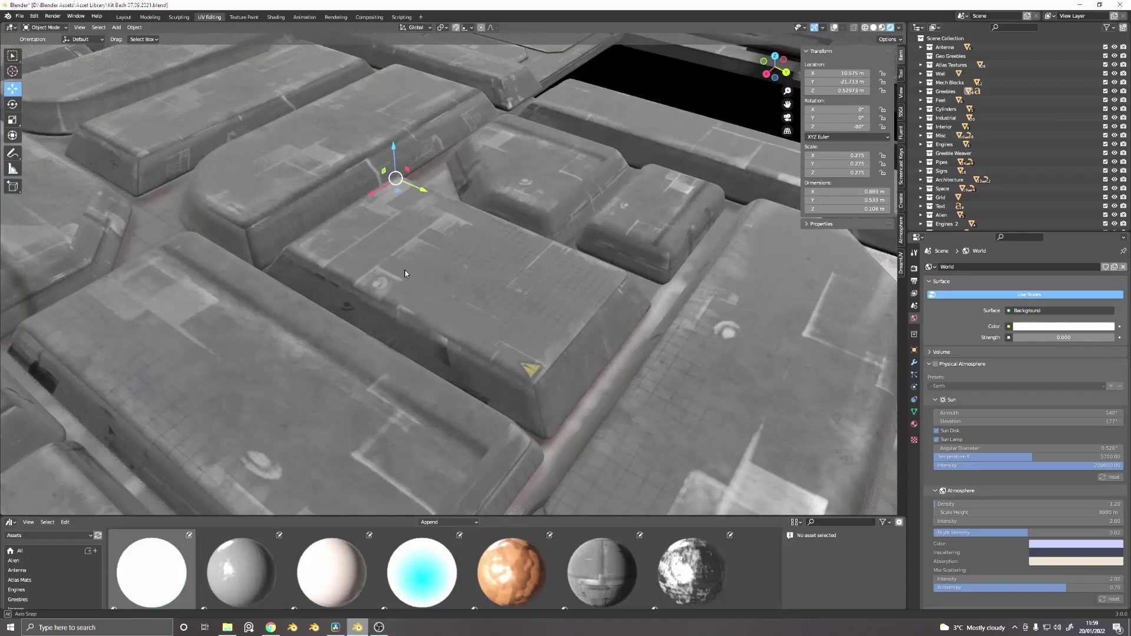
scroll(401, 277, "down", 8)
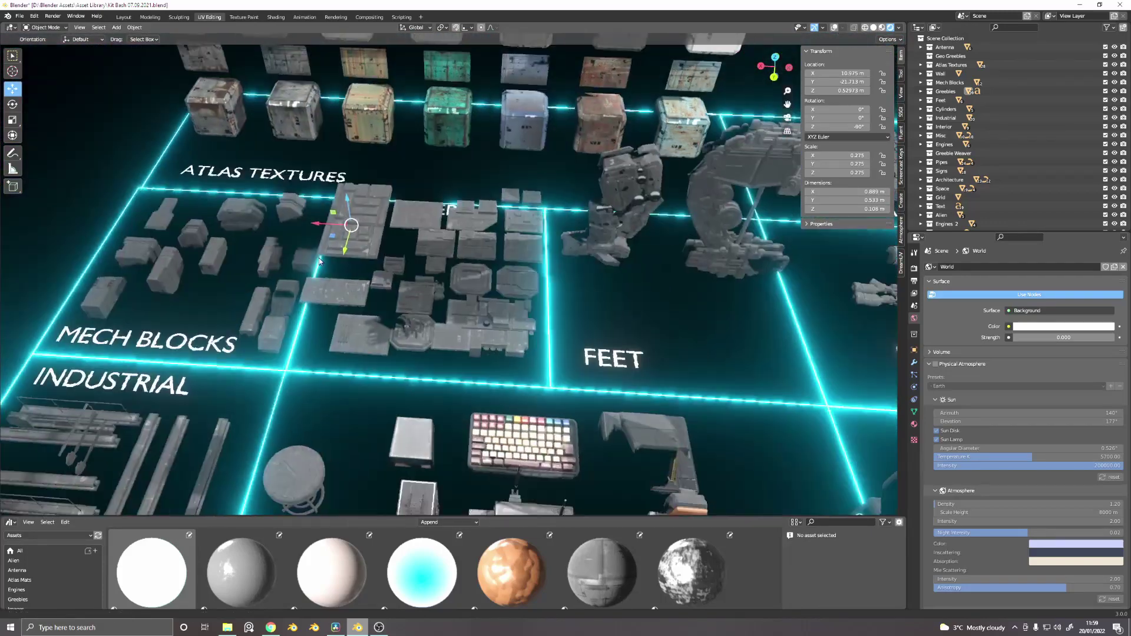
scroll(386, 274, "down", 6)
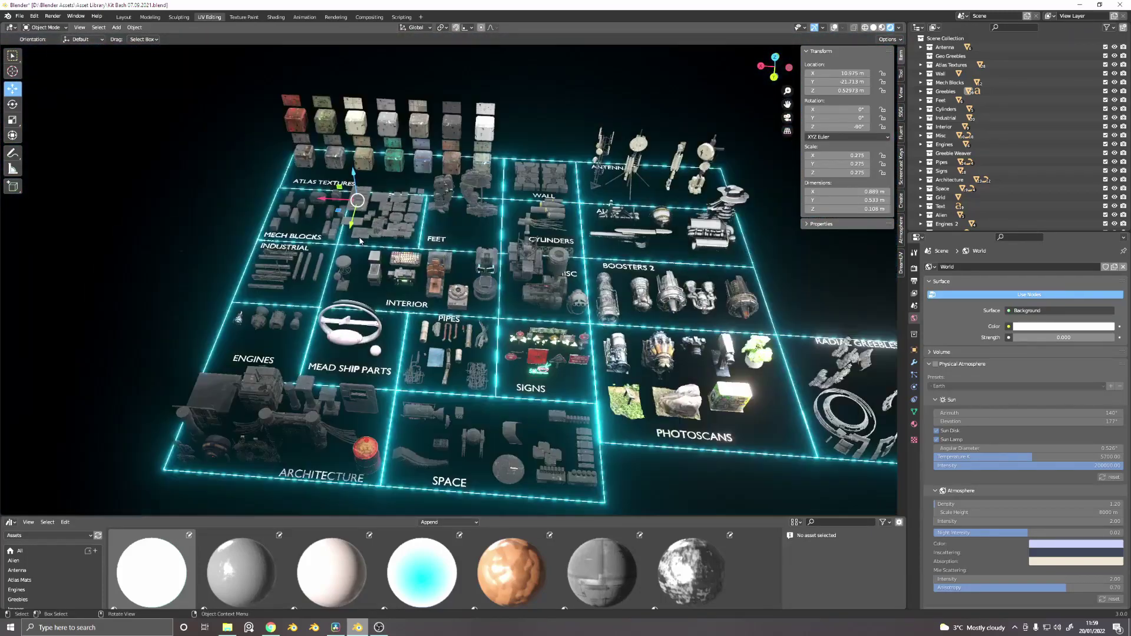
scroll(357, 240, "down", 5)
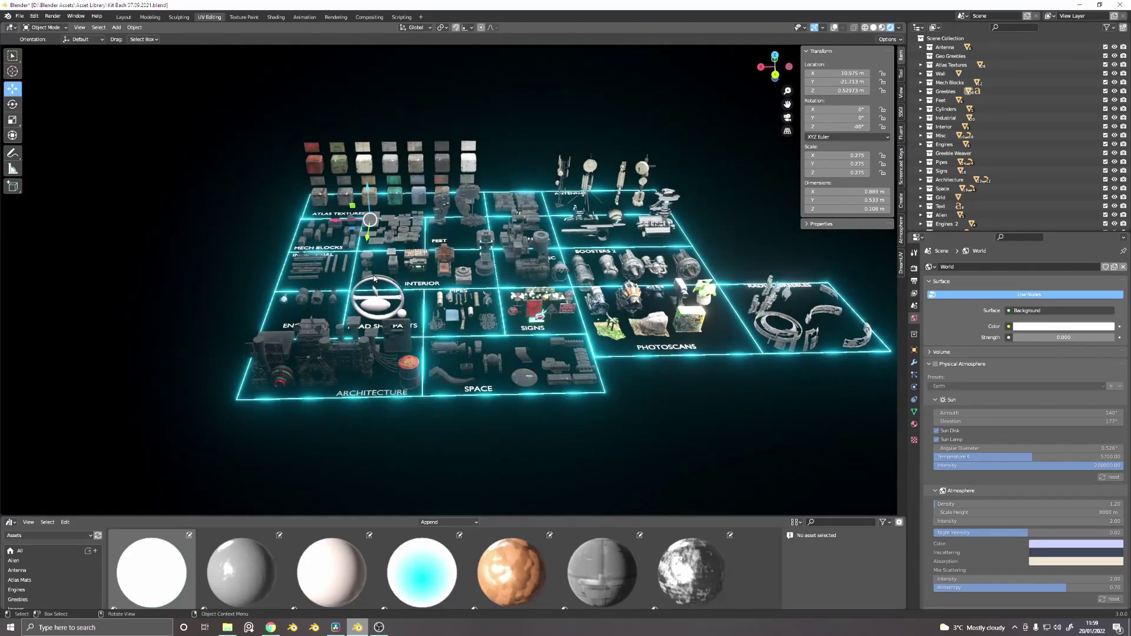
- Select a model in the Space section, frame it and examine the section alongside the neighbouring Architecture and Signs sections
middle_click_drag(374, 279, 378, 334)
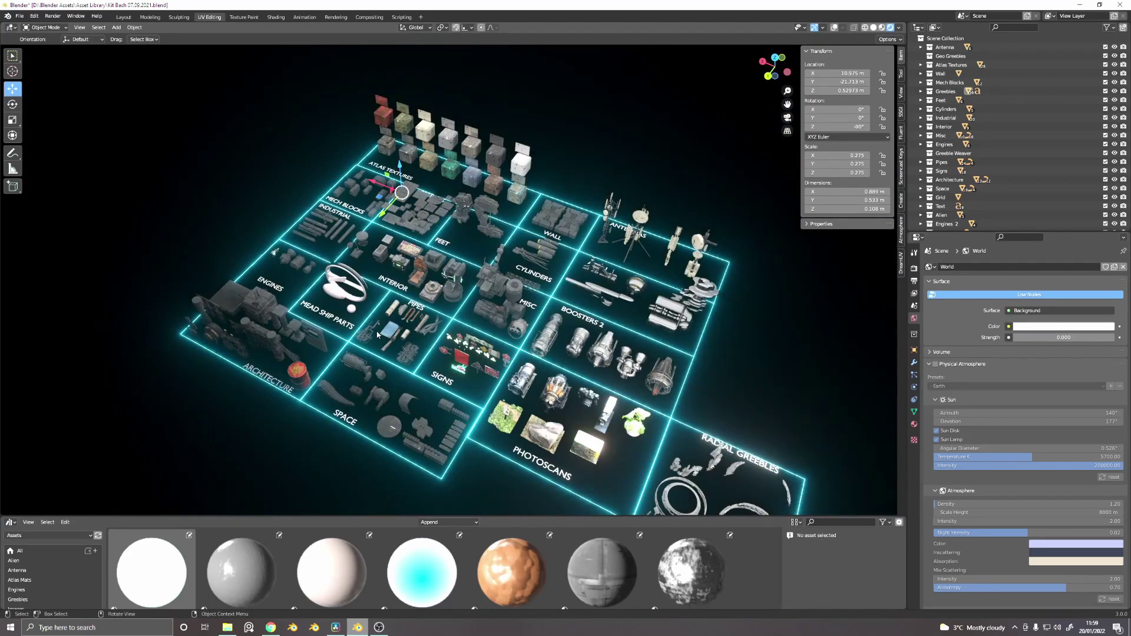
left_click(377, 396)
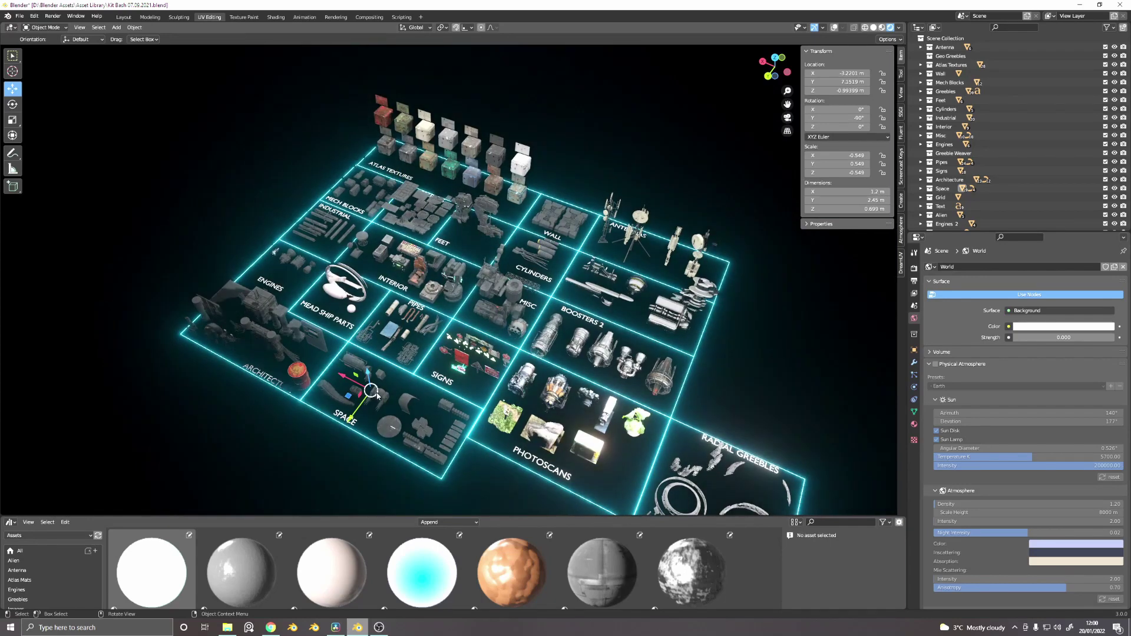
key("KP_Decimal")
scroll(364, 392, "down", 7)
middle_click_drag(364, 391, 383, 378)
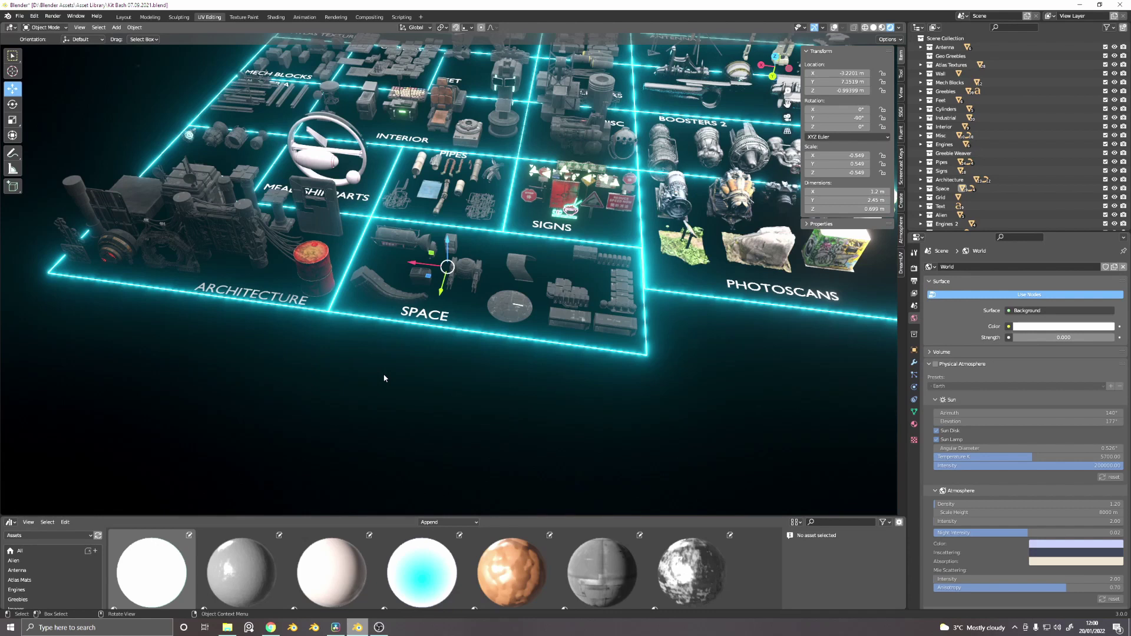
scroll(491, 290, "down", 2)
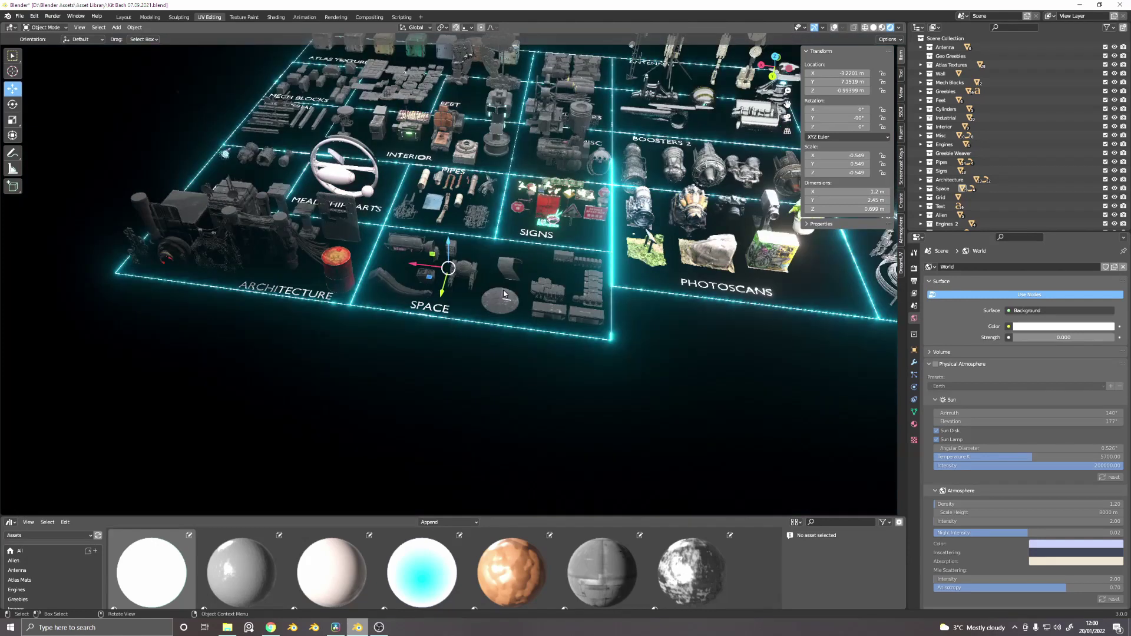
- Examine the whole kit layout from several angles, from the Atlas Textures section across to Photoscans and Radial Greebles
middle_click_drag(492, 291, 524, 437)
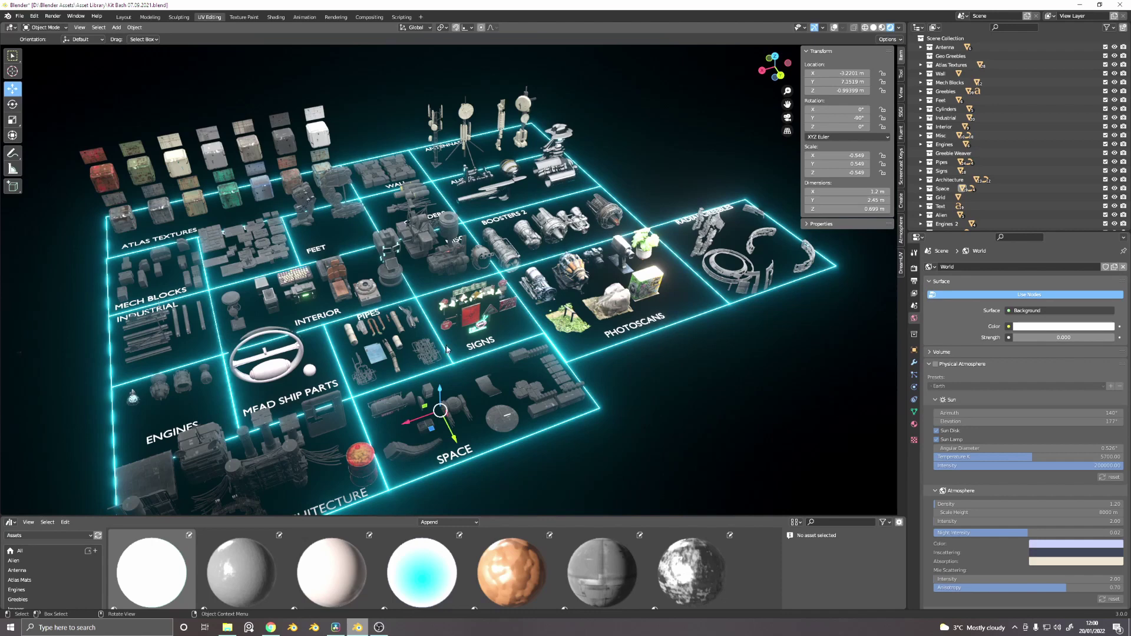
middle_click_drag(407, 419, 465, 356)
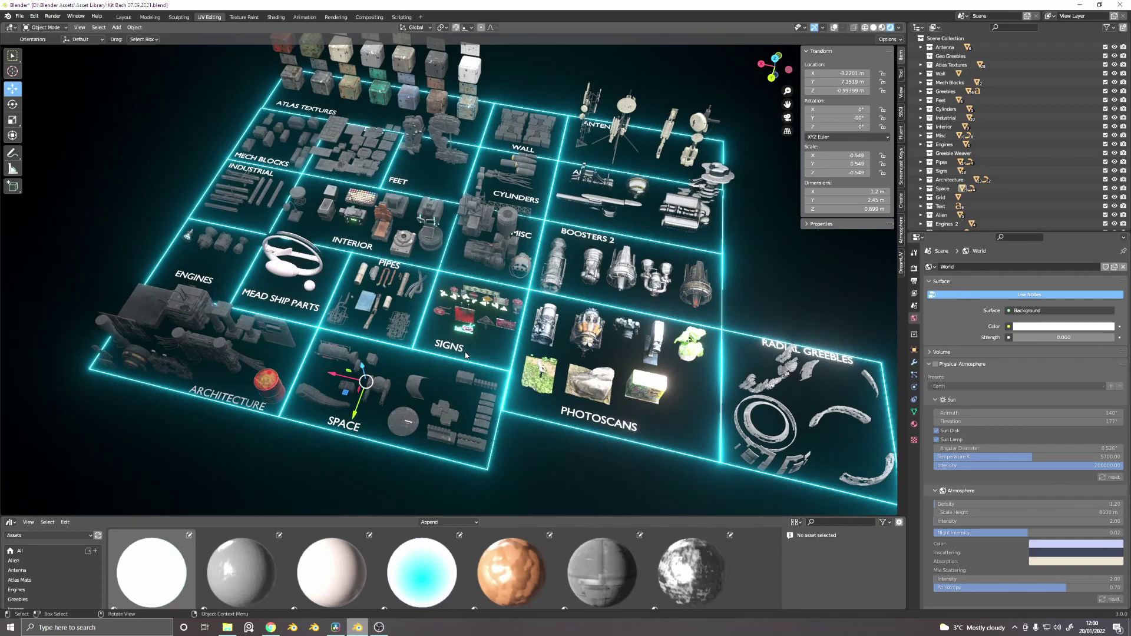
middle_click_drag(465, 355, 515, 306)
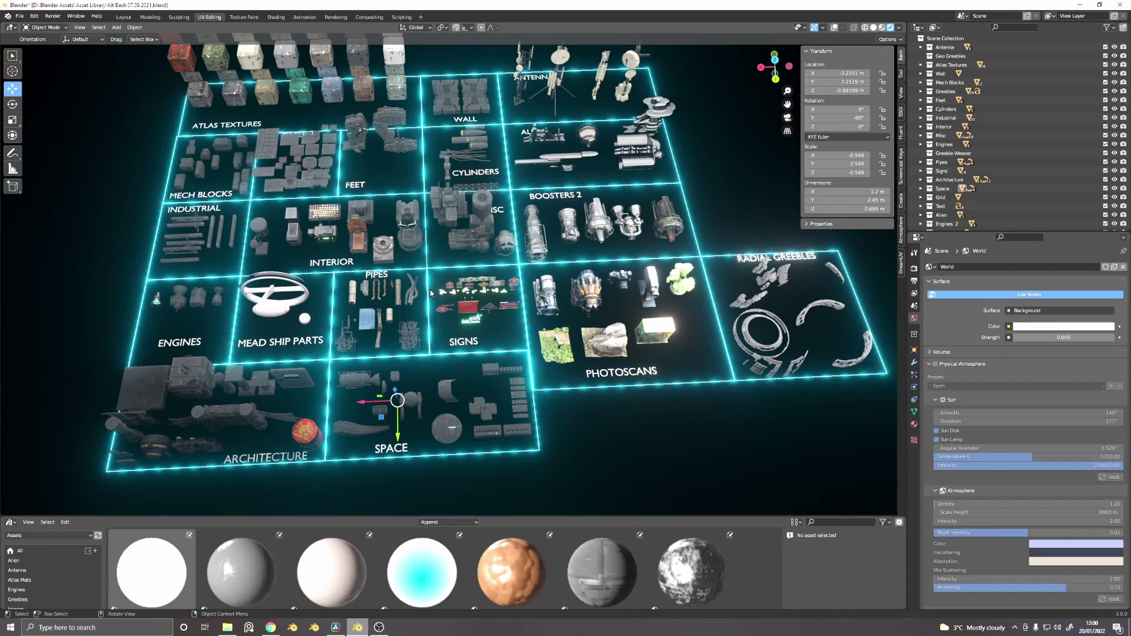
middle_click_drag(460, 208, 627, 223)
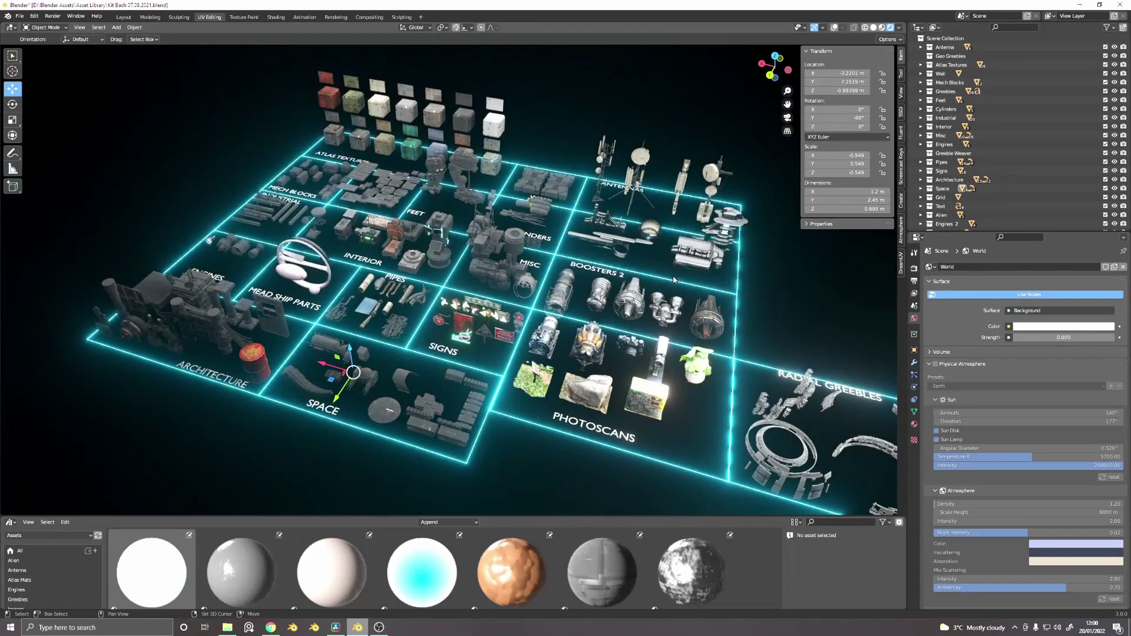
middle_click_drag(672, 292, 604, 307, "shift")
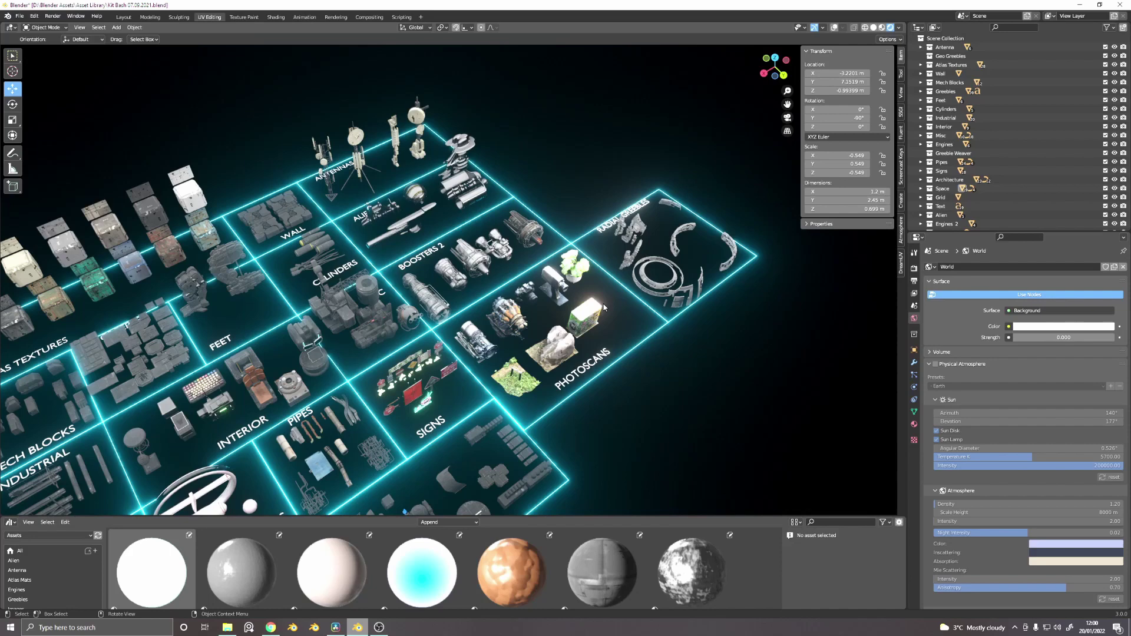
middle_click_drag(592, 285, 635, 309)
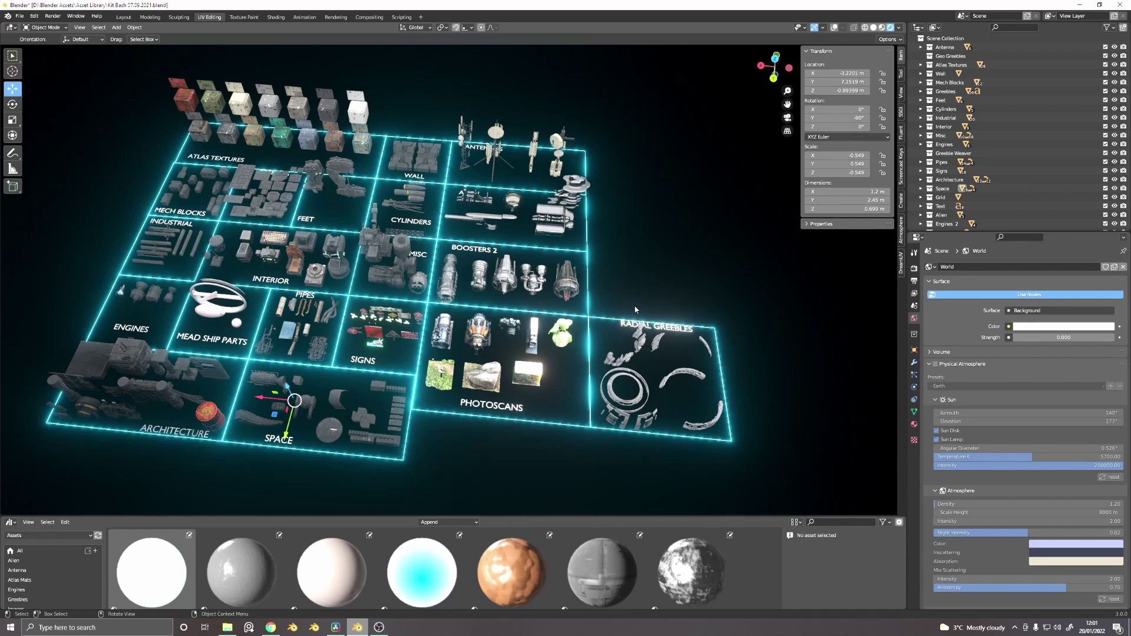
- Select the last booster model in the Boosters 2 section and view it within the full kit layout
middle_click_drag(616, 260, 613, 287)
left_click(567, 340)
middle_click_drag(543, 289, 608, 321)
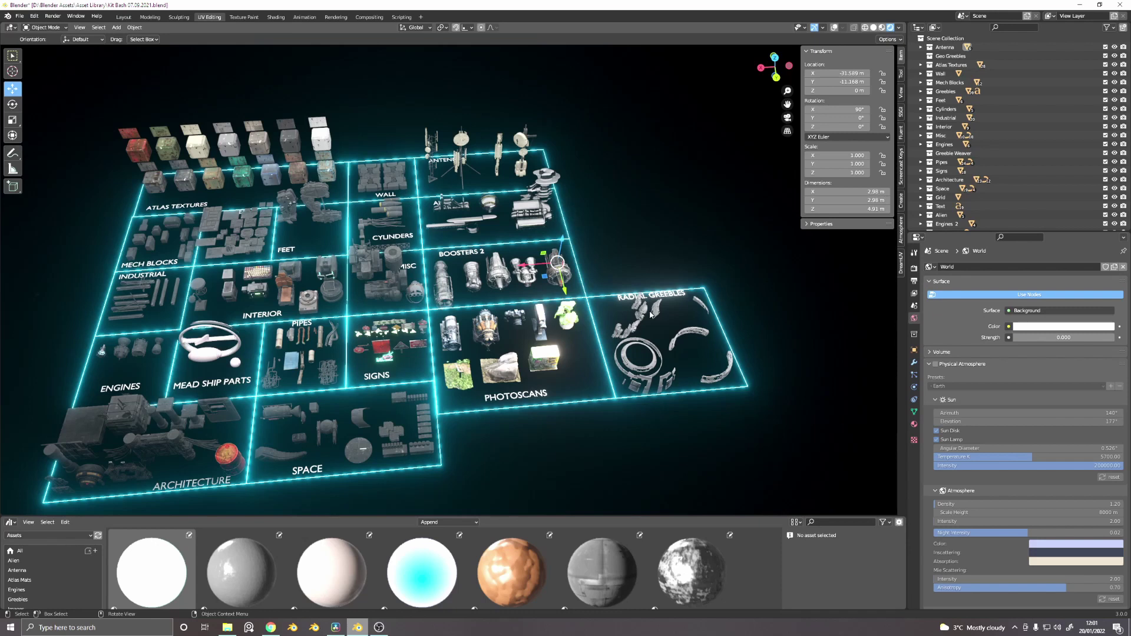
mouse_move(643, 216)
middle_mouse_down()
mouse_move(587, 216)
mouse_move(630, 224)
middle_mouse_up()
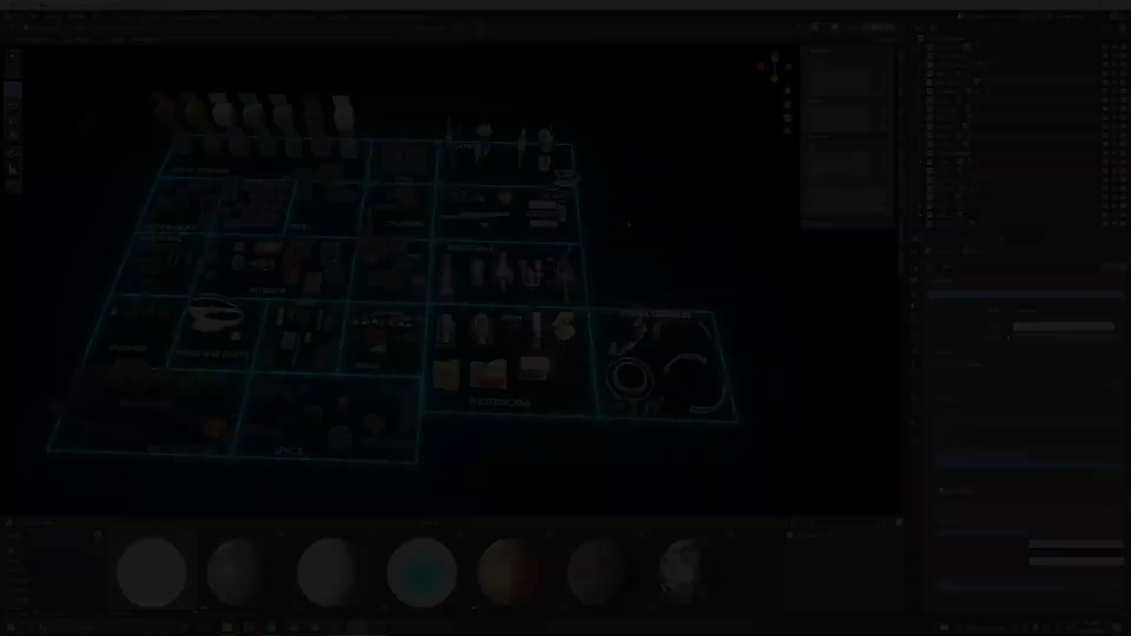